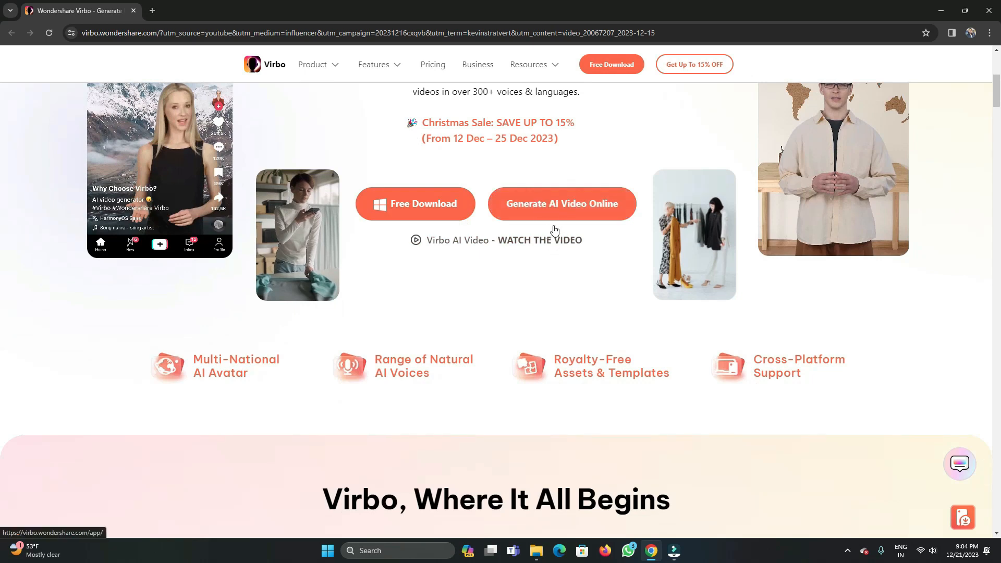
Download and install the free Windows version of Virbo, and switch to the Virbo desktop app
click(408, 211)
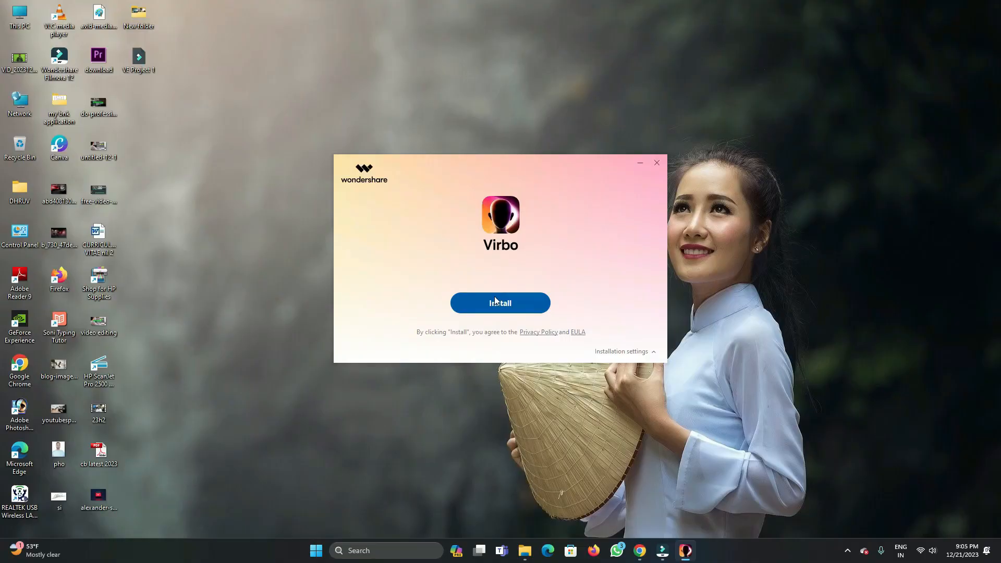
click(494, 296)
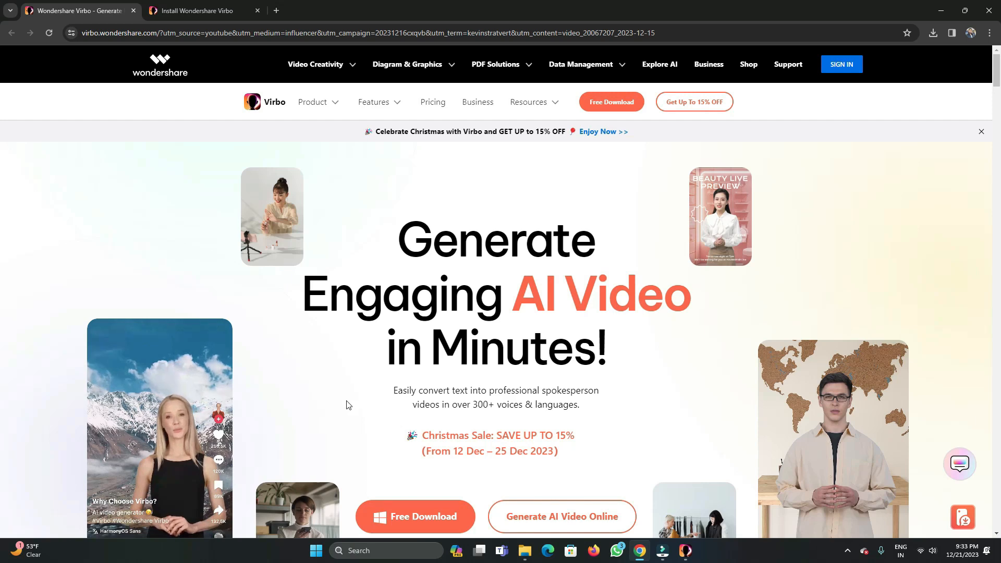
click(189, 7)
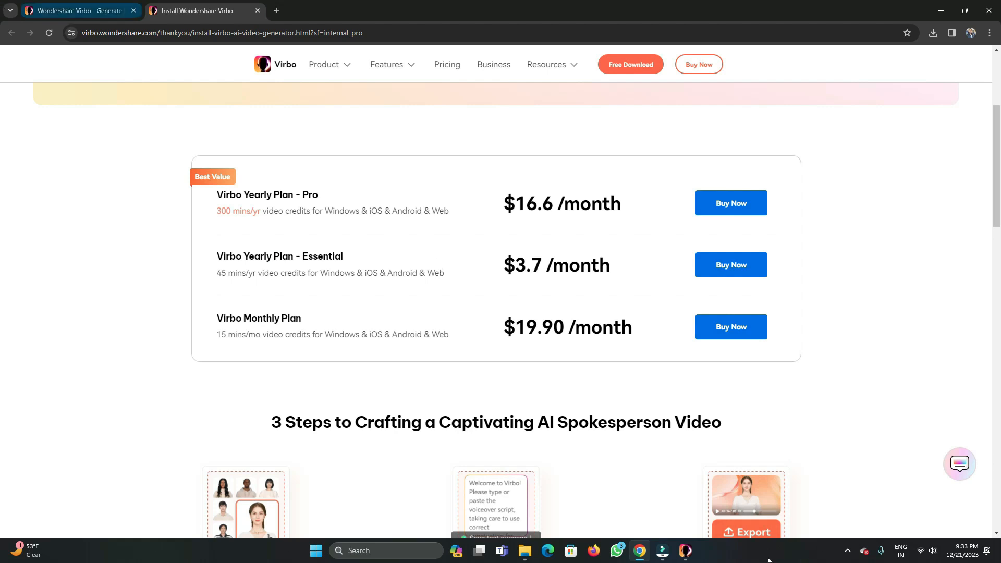
click(686, 550)
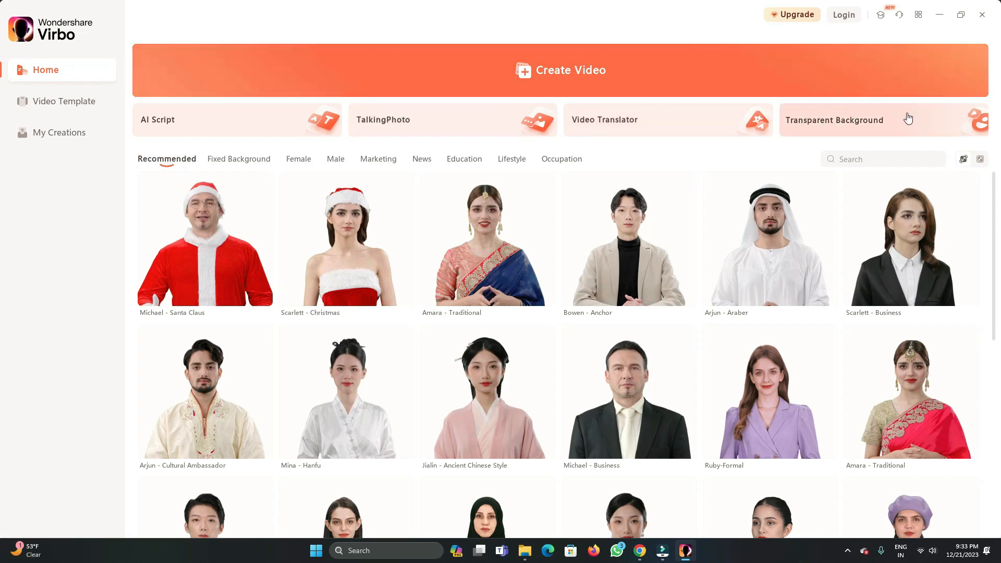
Examine the avatar gallery on the home page, covering the Recommended, Fixed Background, Female, Male, Marketing and News categories
mouse_move(177, 223)
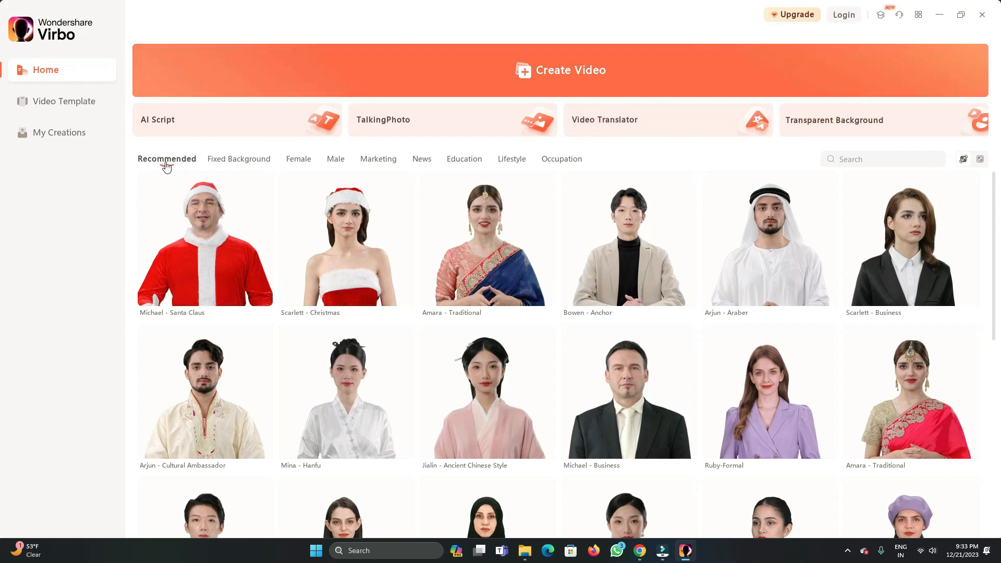
mouse_move(381, 253)
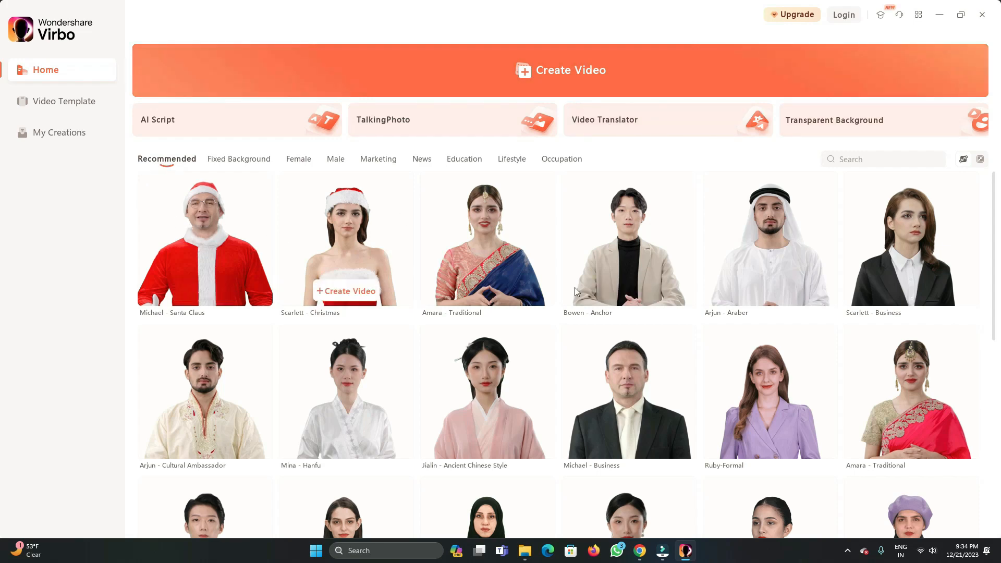
mouse_move(552, 340)
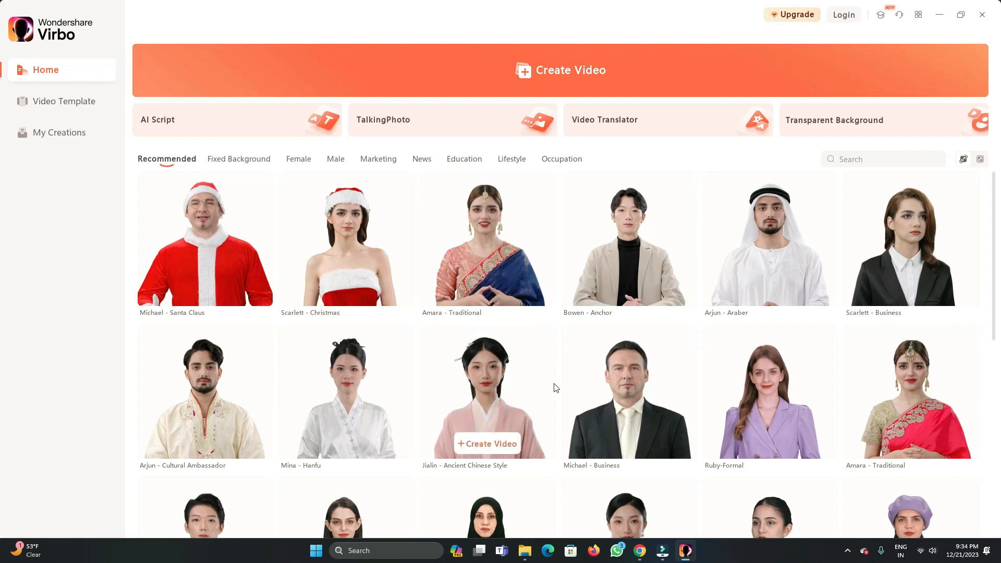
scroll(555, 388, down, 7)
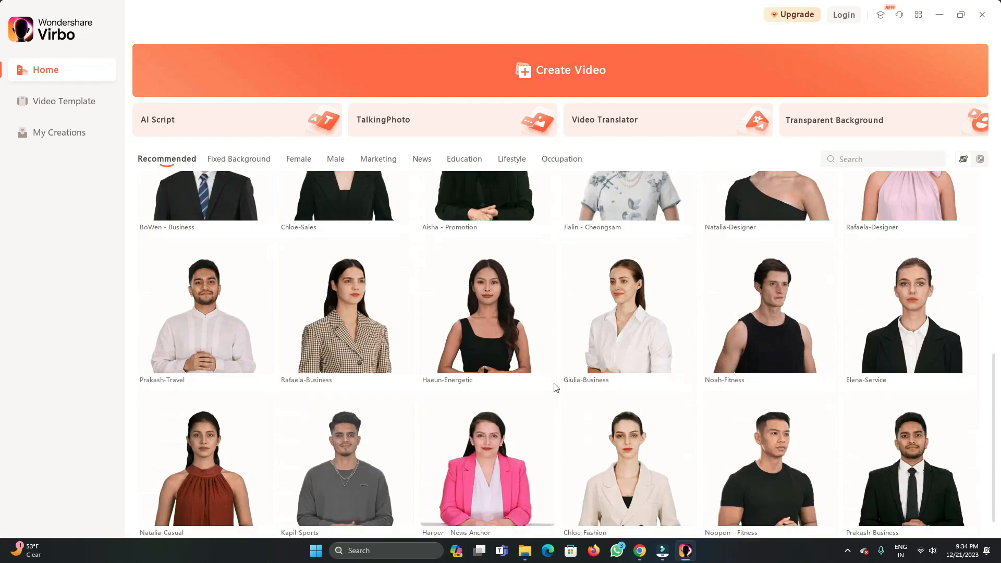
scroll(556, 387, down, 1)
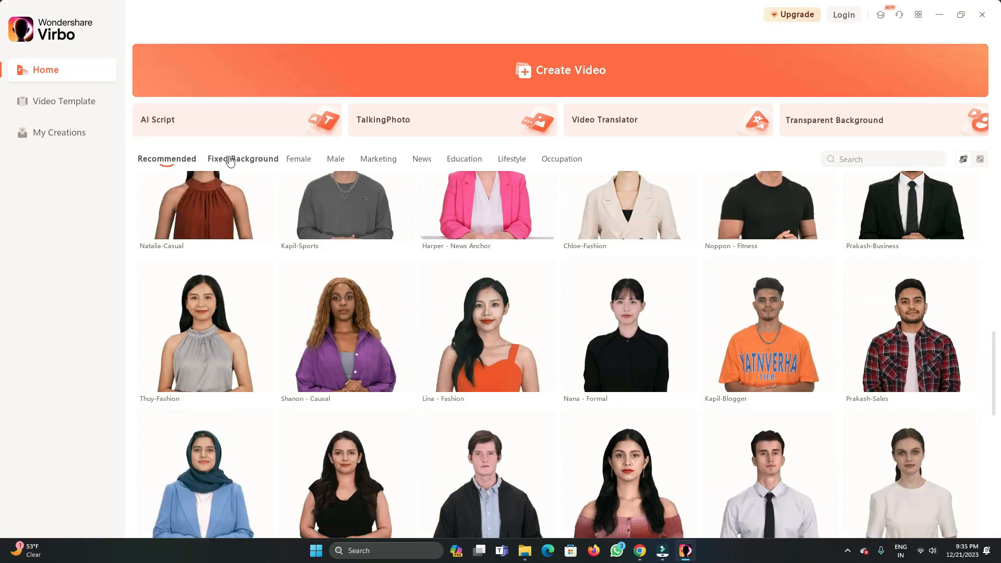
click(230, 159)
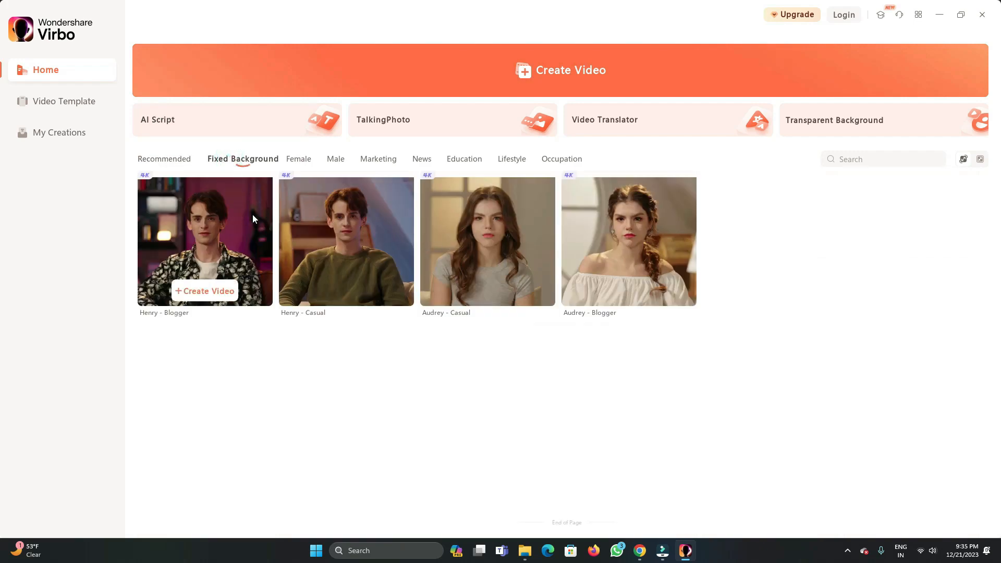
click(299, 159)
click(339, 166)
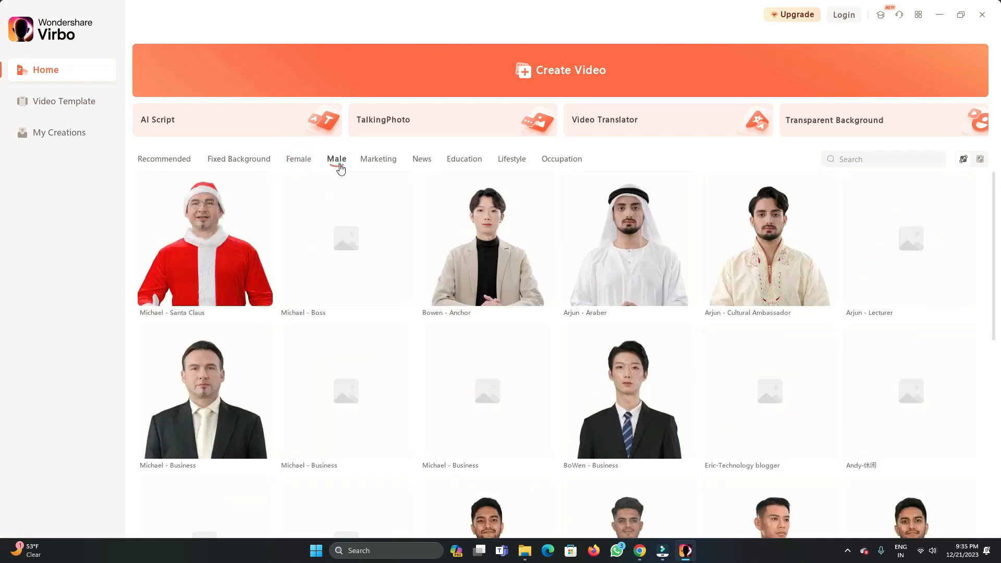
click(381, 167)
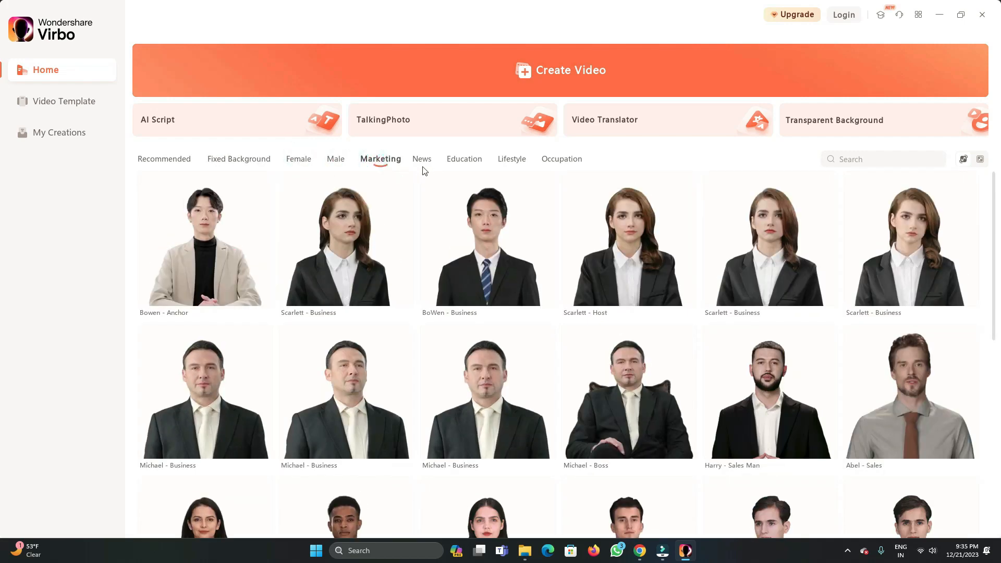
click(422, 163)
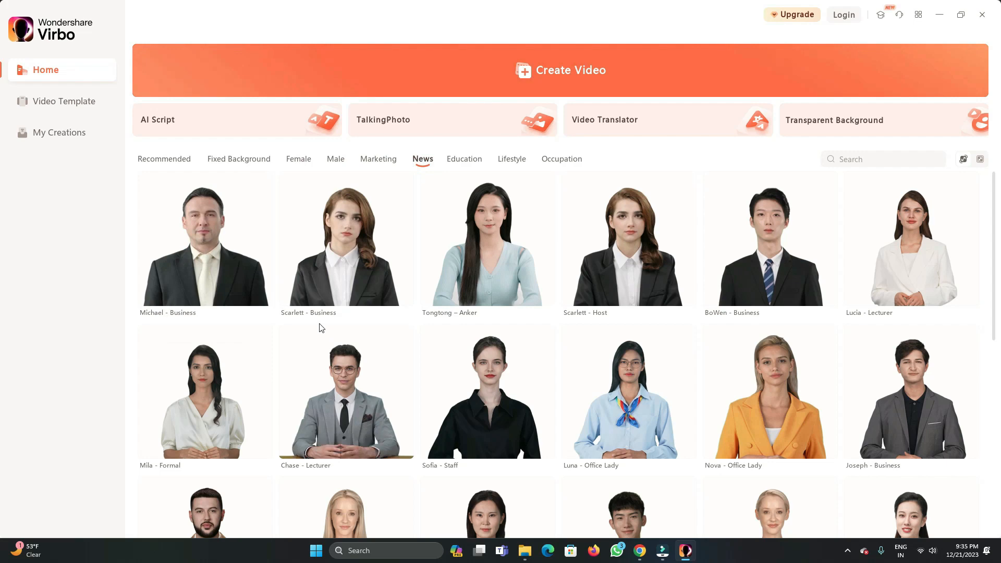
click(846, 160)
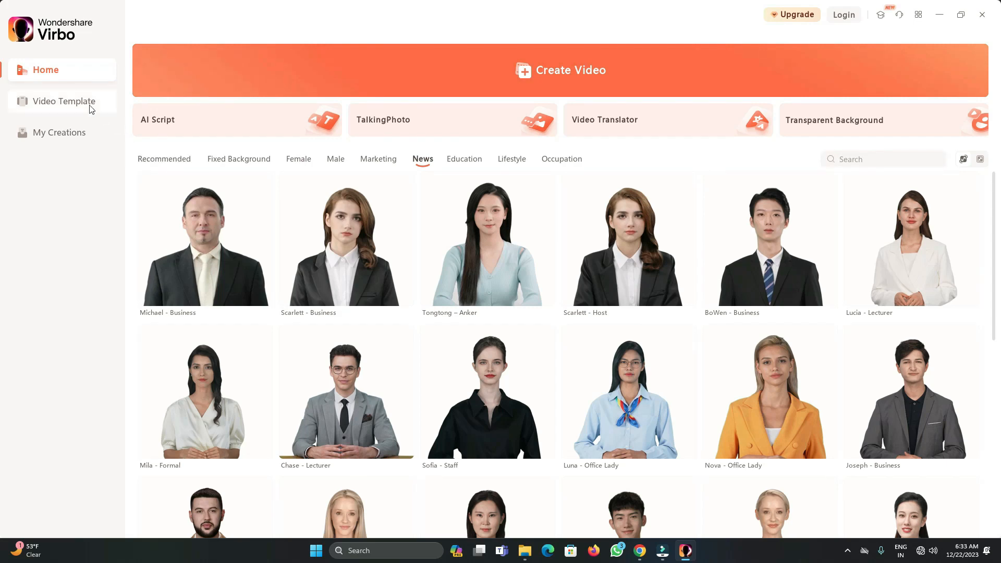
Examine the video templates, including the E-commerce category and the 9:16 portrait versions
click(80, 102)
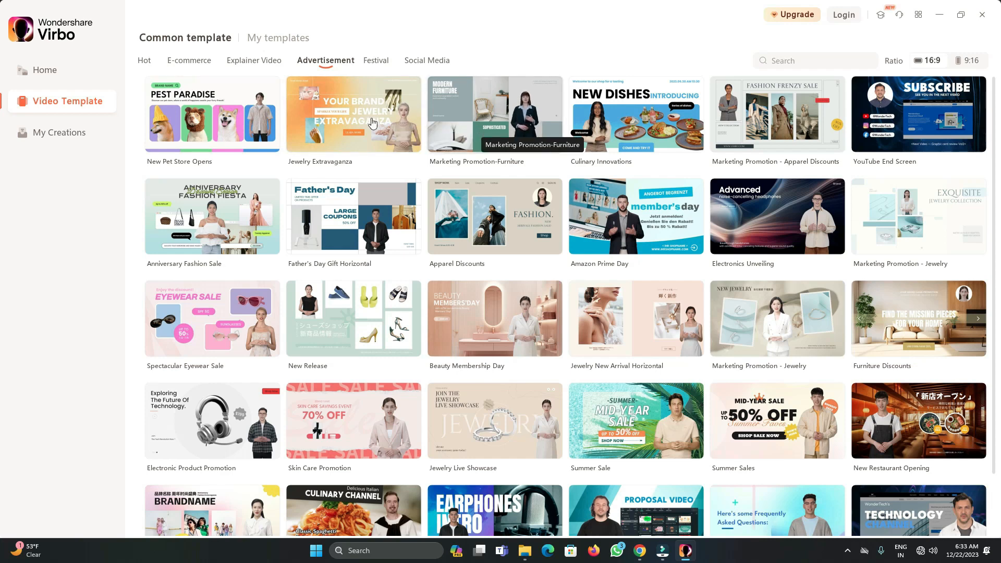
click(180, 63)
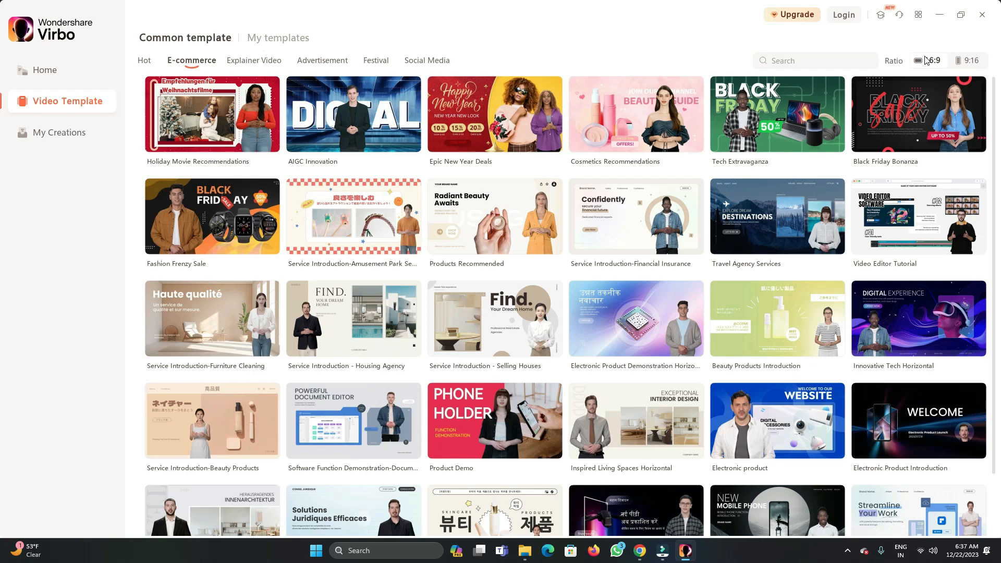
click(963, 63)
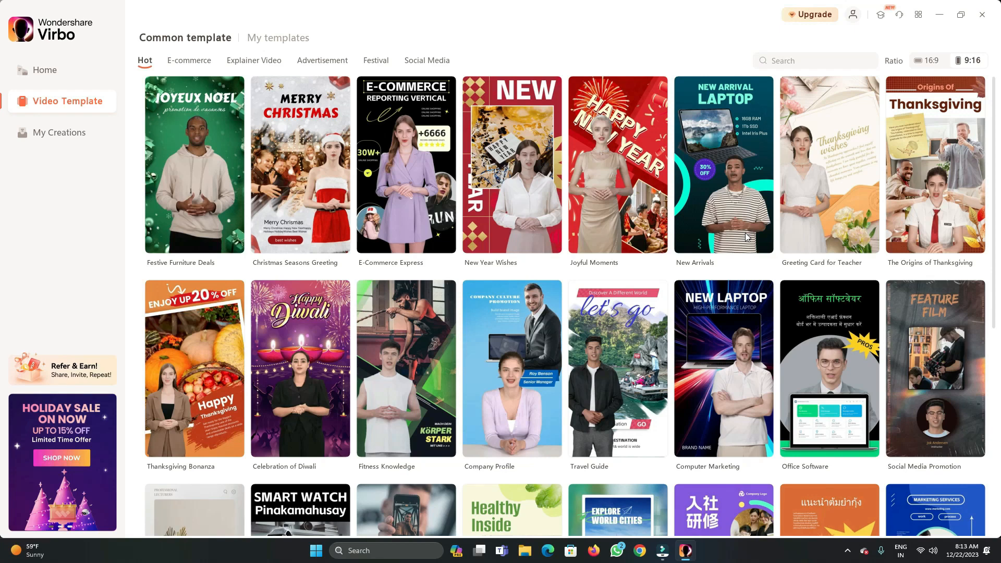
Create a new video from the home page with the Landscape 16:9 aspect ratio
click(68, 75)
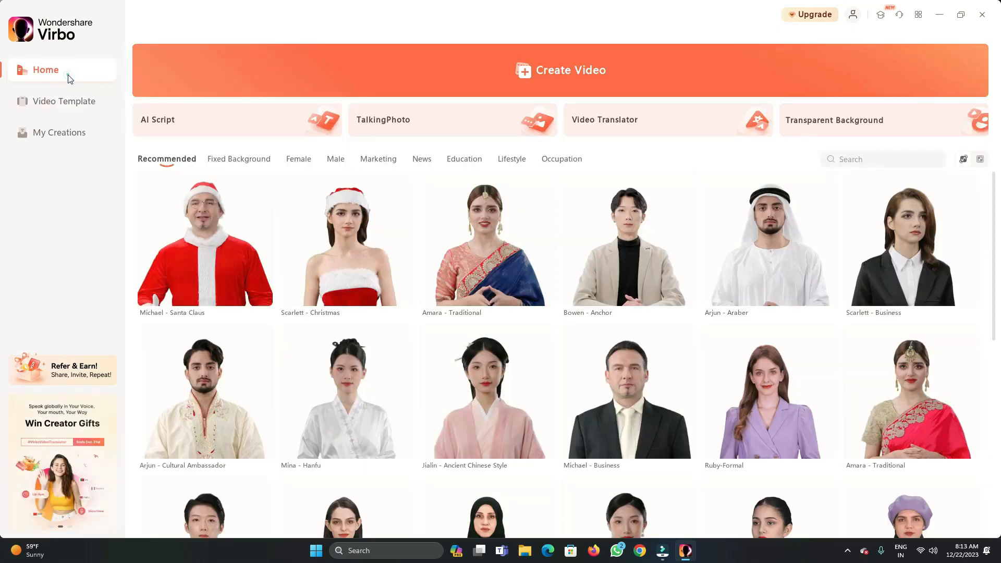
click(572, 71)
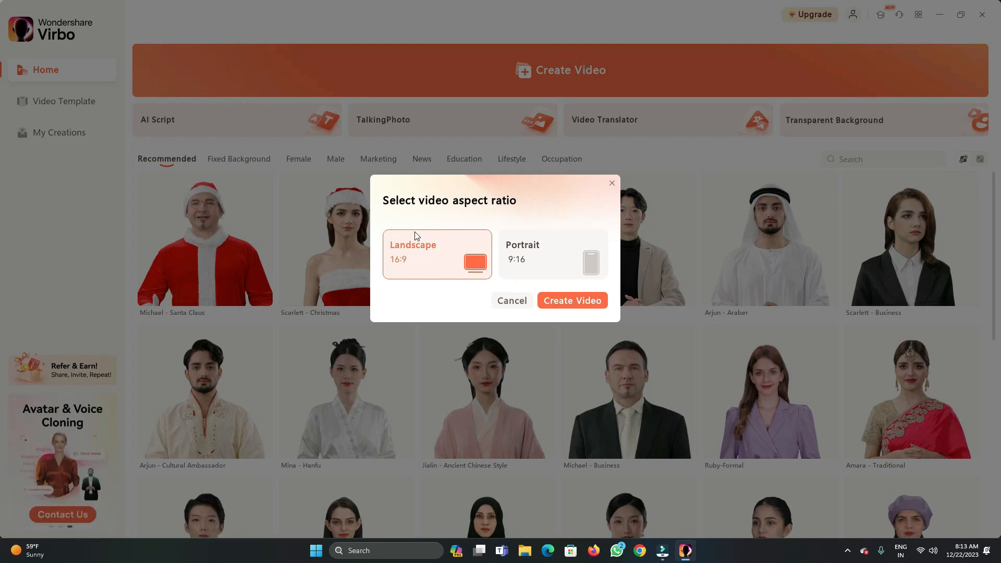
click(579, 301)
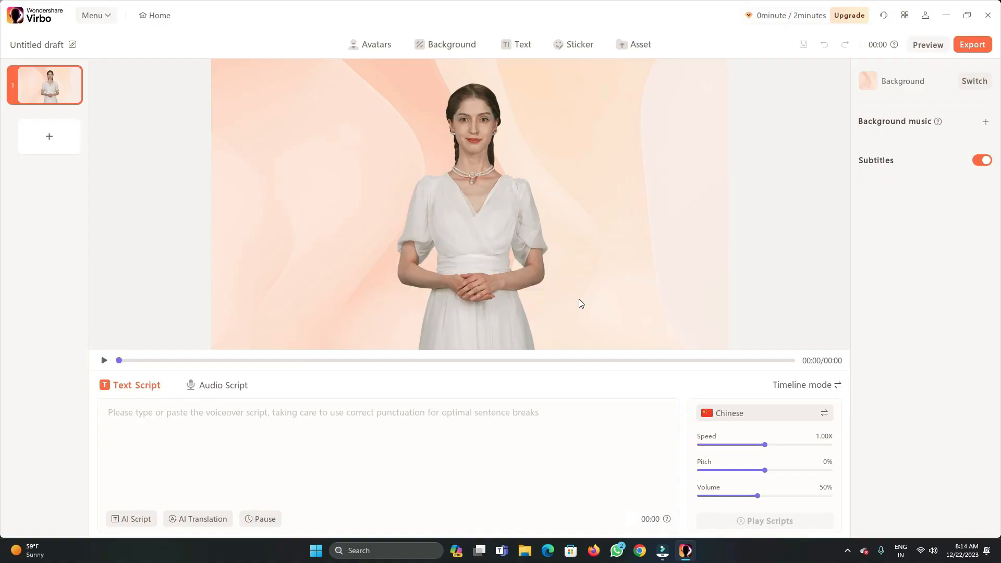
Rename the untitled draft as "opening teckworldinfo stores"
click(73, 47)
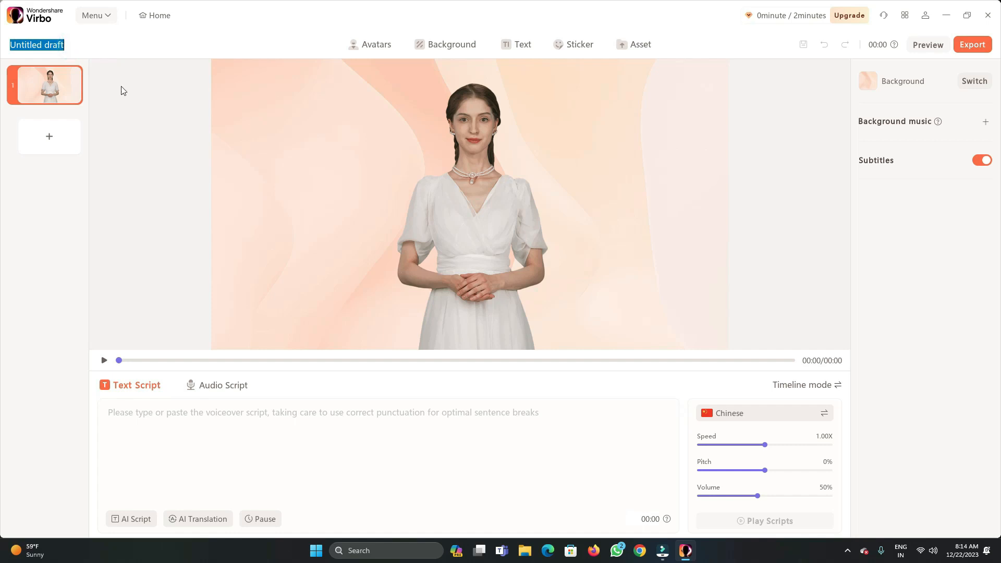
text(opening t)
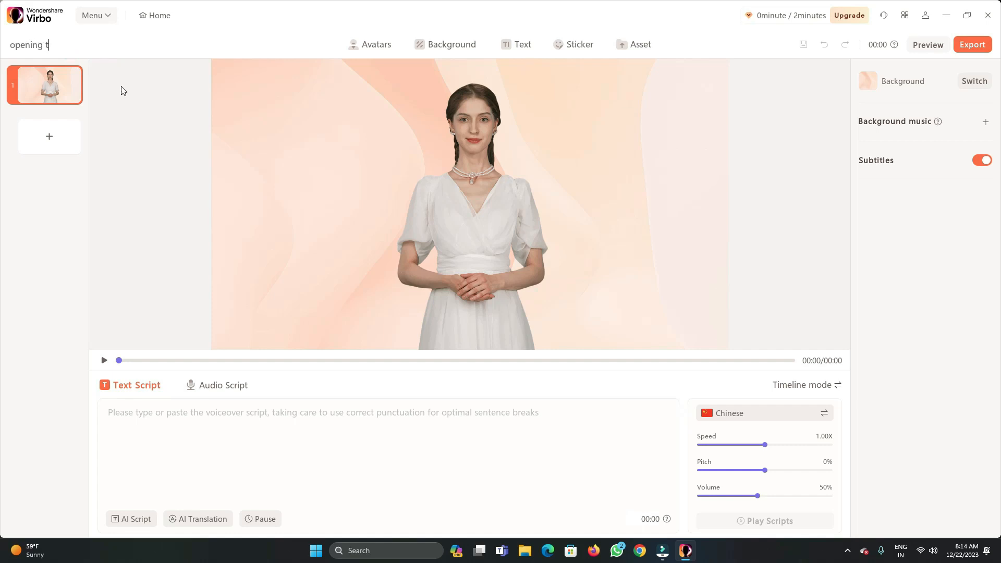
text(eckworldinfo stores)
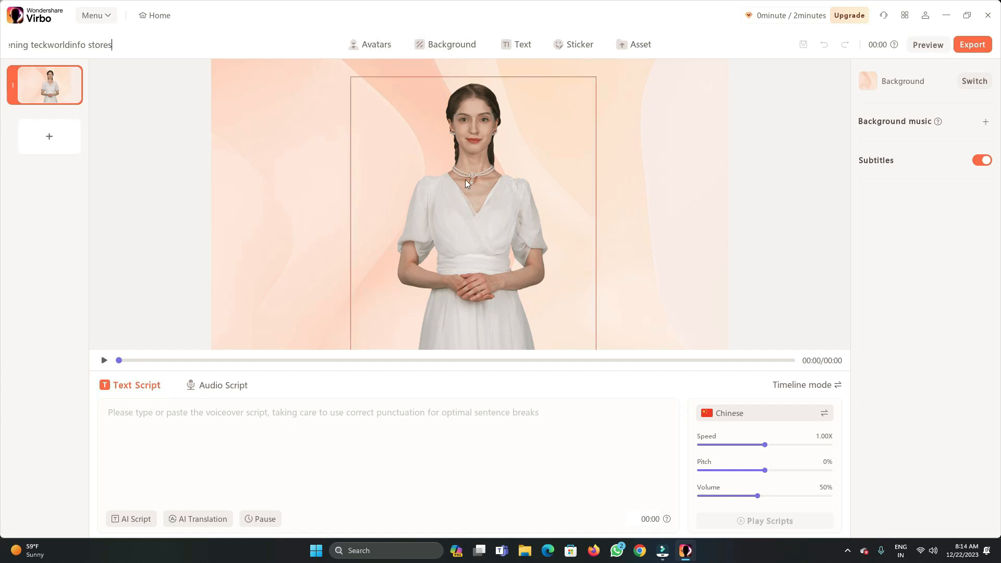
Replace the scene's avatar with the female avatar Solana-Agent
click(373, 46)
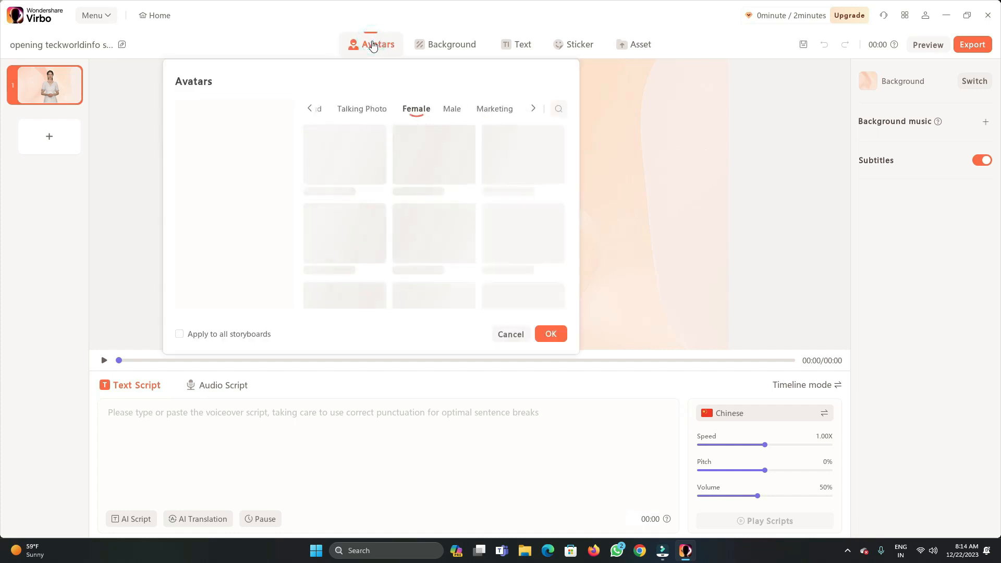
scroll(436, 209, down, 2)
scroll(437, 196, up, 2)
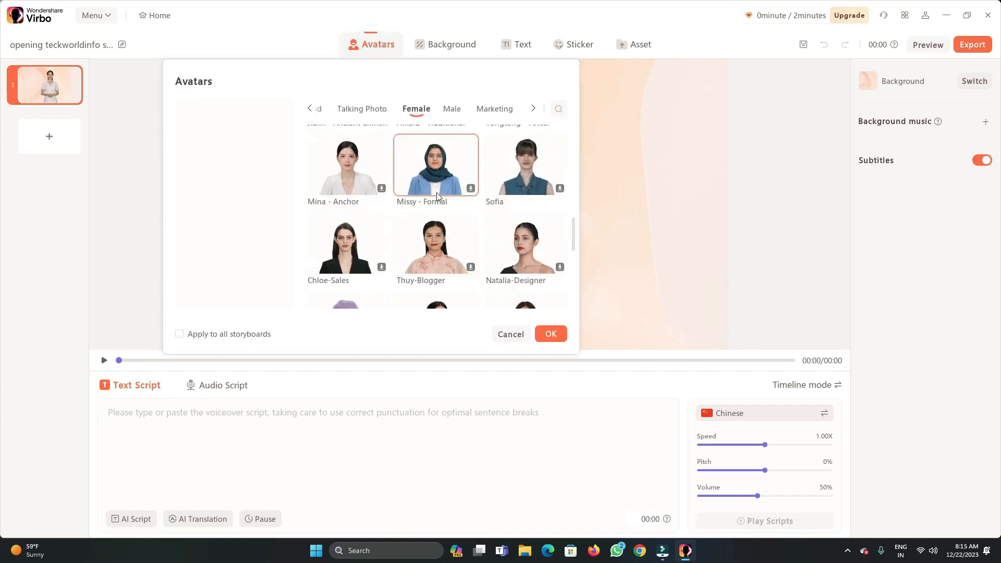
scroll(437, 196, up, 1)
scroll(436, 198, down, 5)
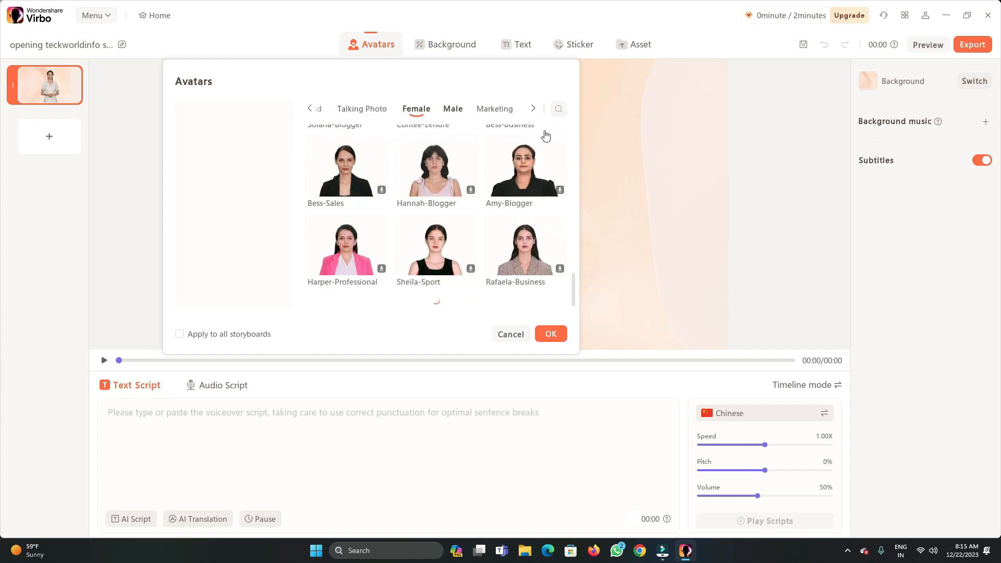
scroll(545, 134, down, 3)
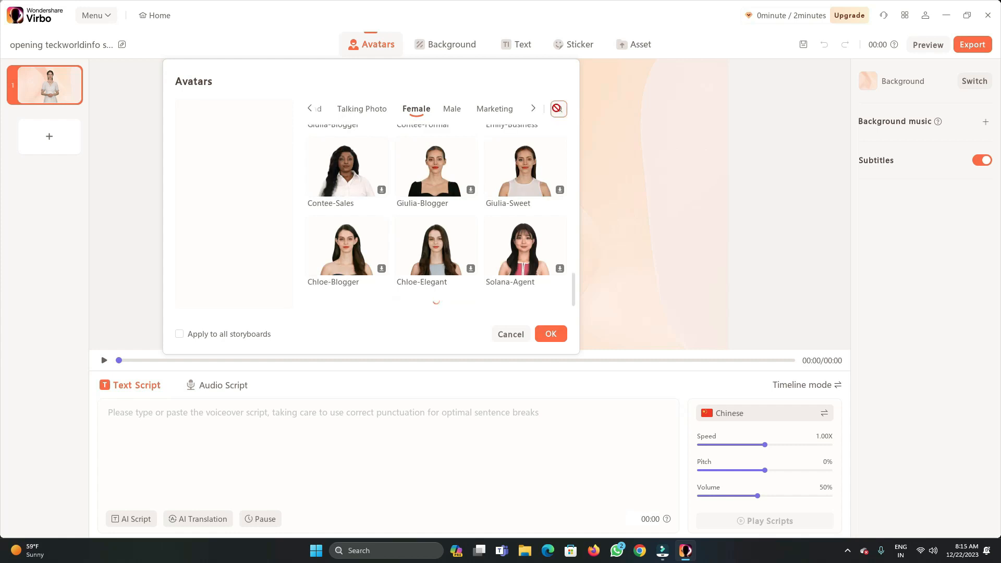
click(524, 247)
click(550, 333)
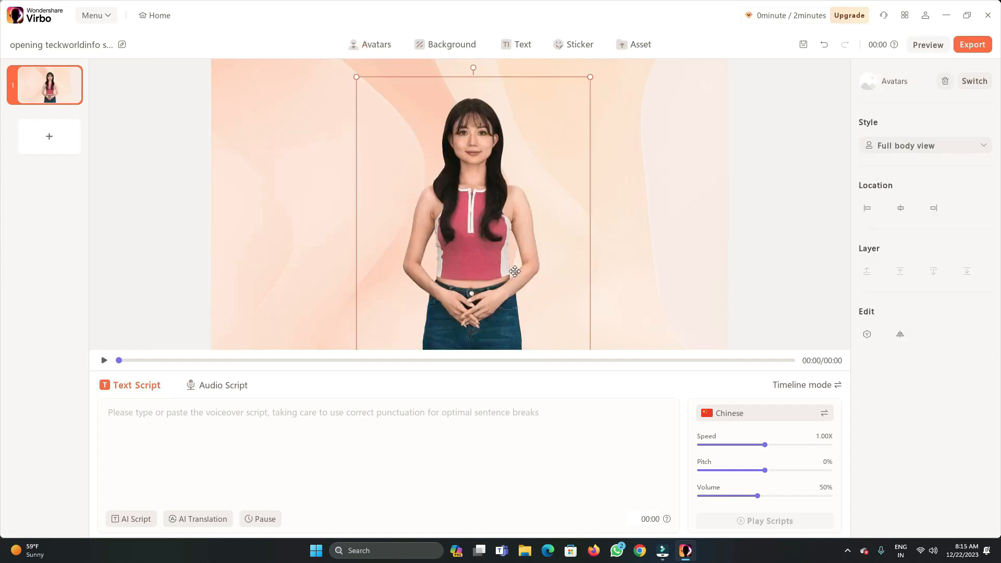
Upload the desk-and-computer-monitor image "man-sits-desk-with-computer-monitor…" from the Desktop folder as the scene background, keeping the default crop
click(452, 45)
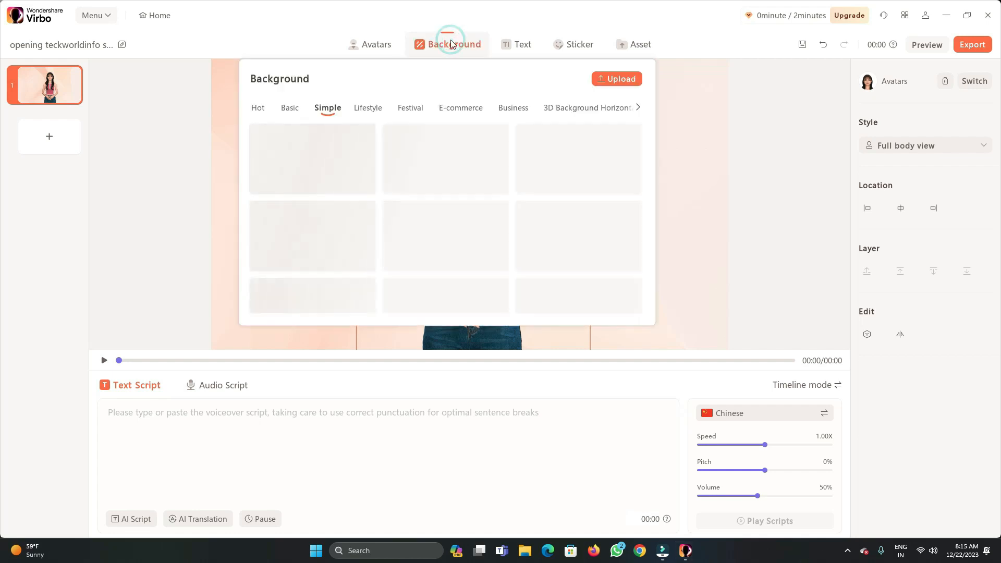
scroll(452, 246, down, 1)
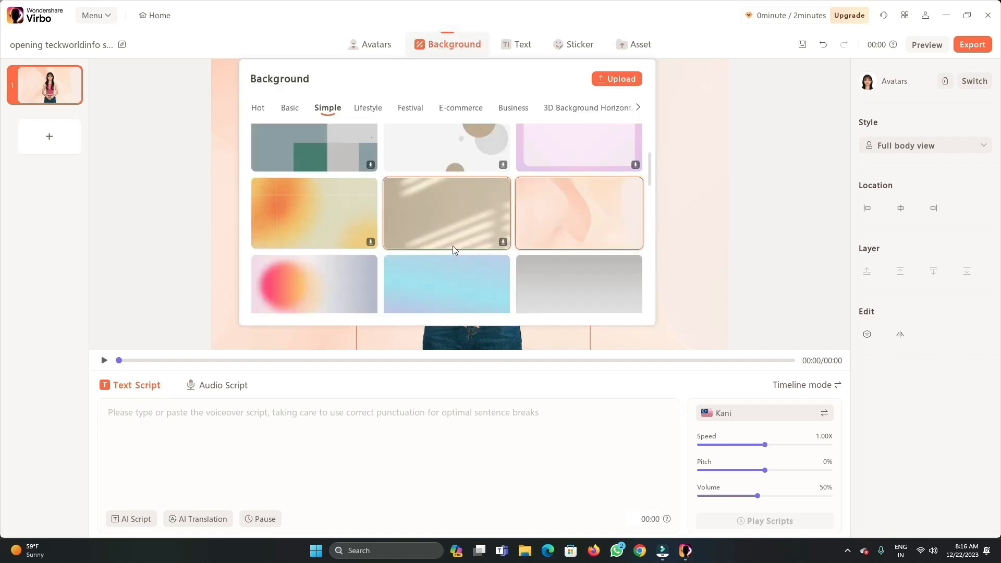
scroll(452, 245, up, 2)
scroll(452, 246, down, 1)
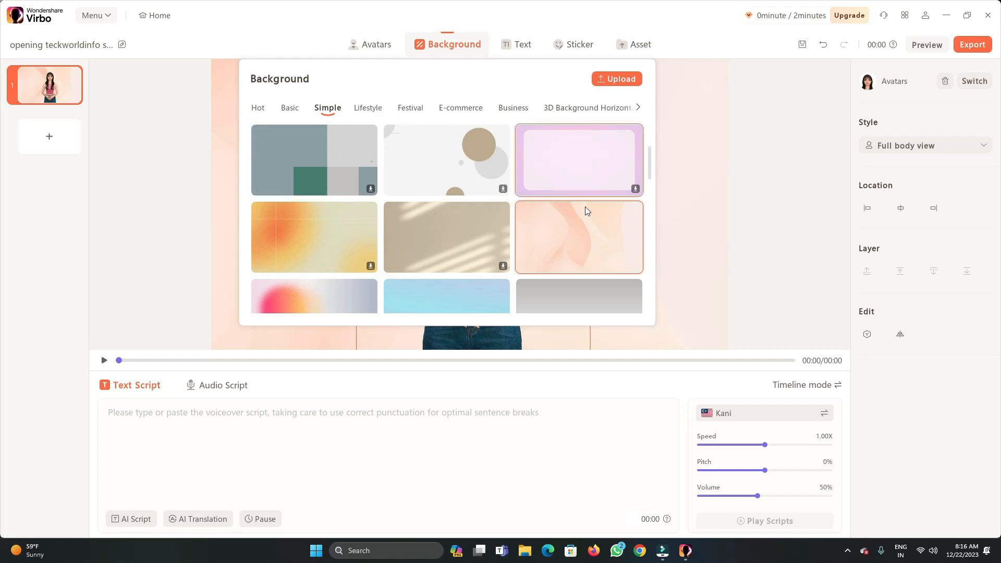
click(608, 80)
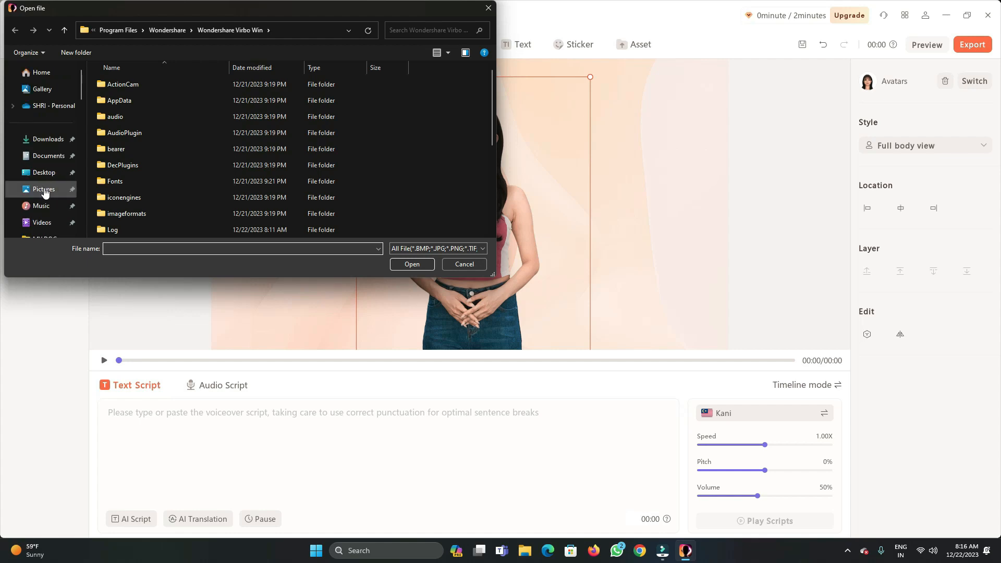
click(44, 172)
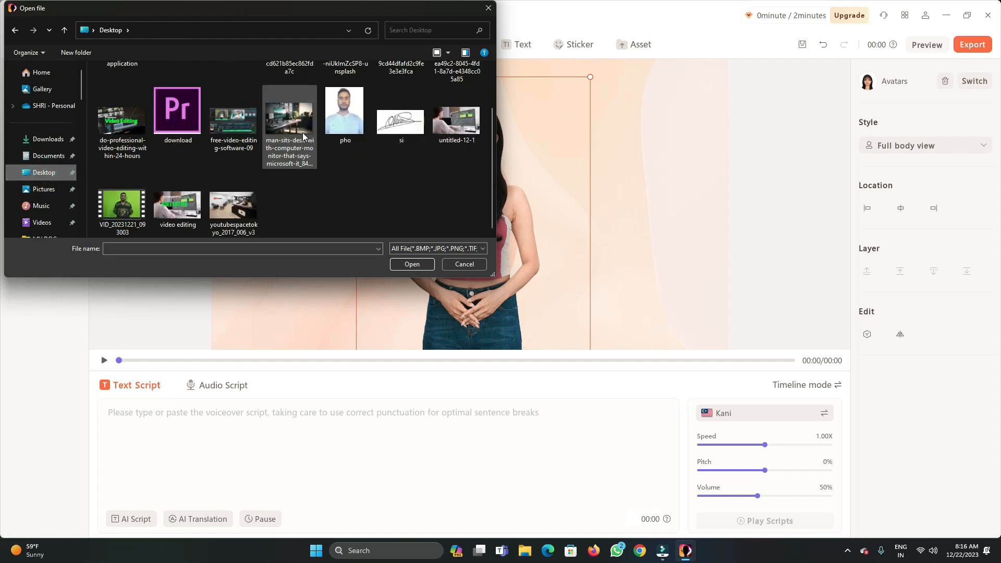
double_click(302, 133)
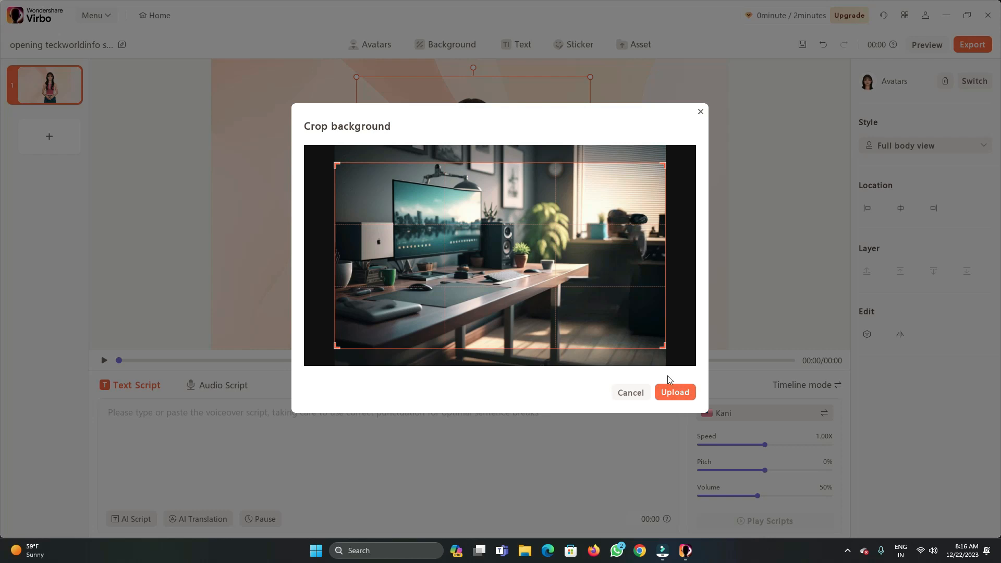
click(674, 392)
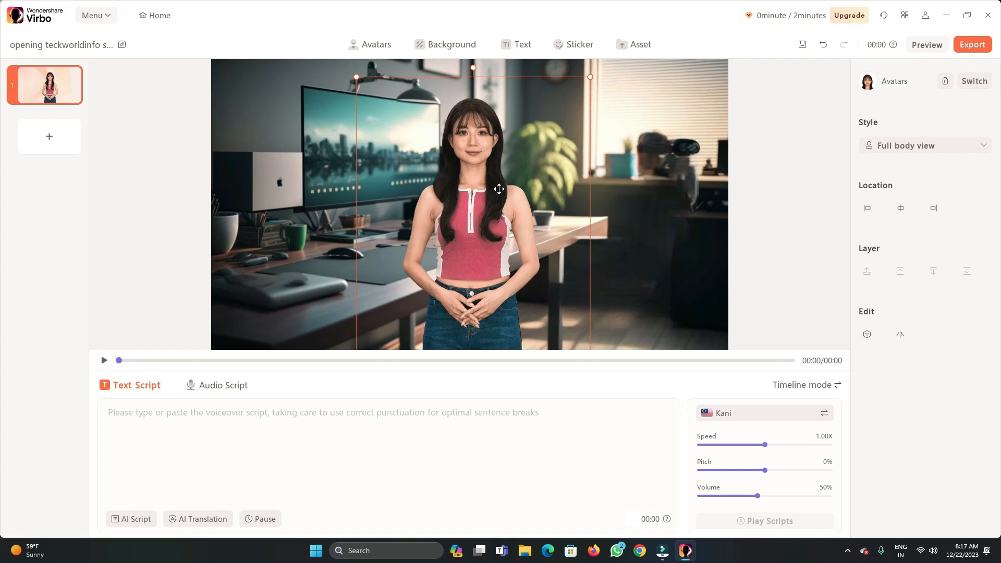
Enlarge the avatar and place it slightly right of the scene's centre, with its body cut off at the waist
drag(592, 77, 617, 74)
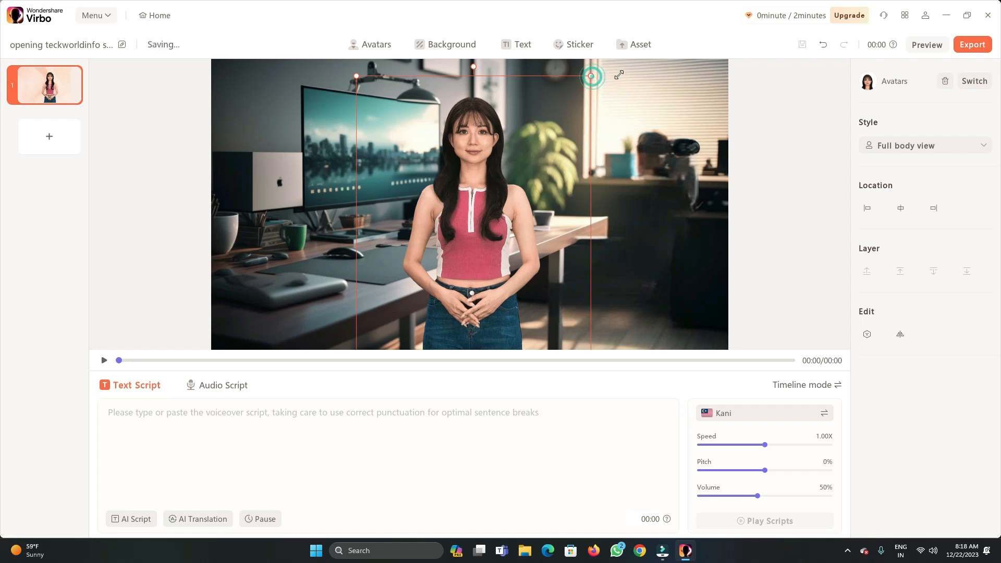
drag(503, 139, 519, 213)
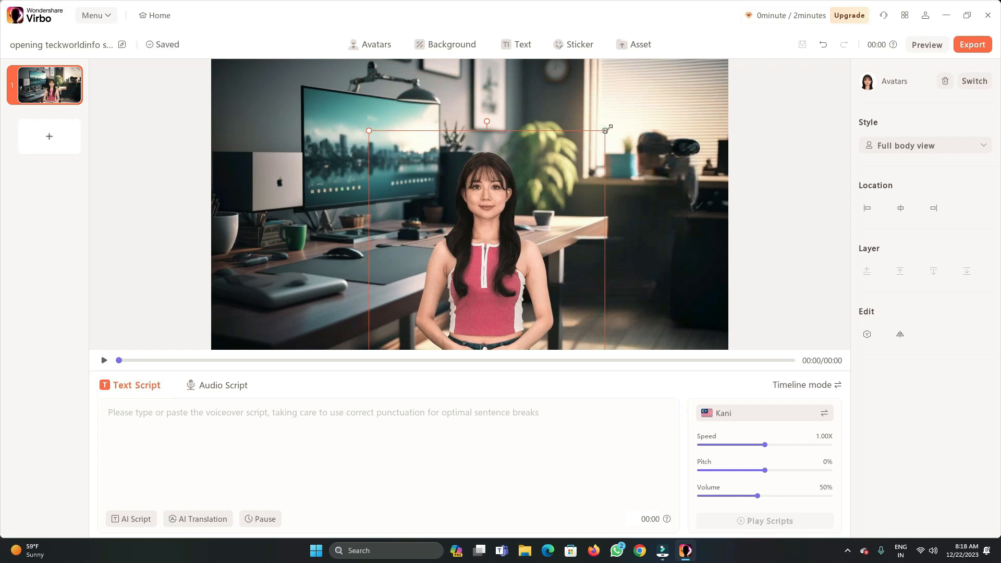
drag(605, 131, 637, 75)
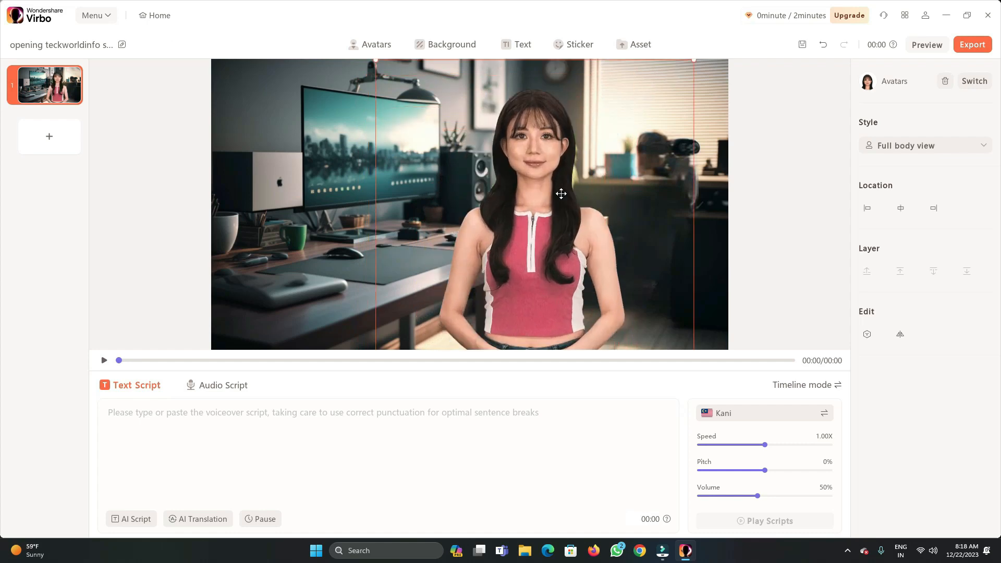
click(355, 268)
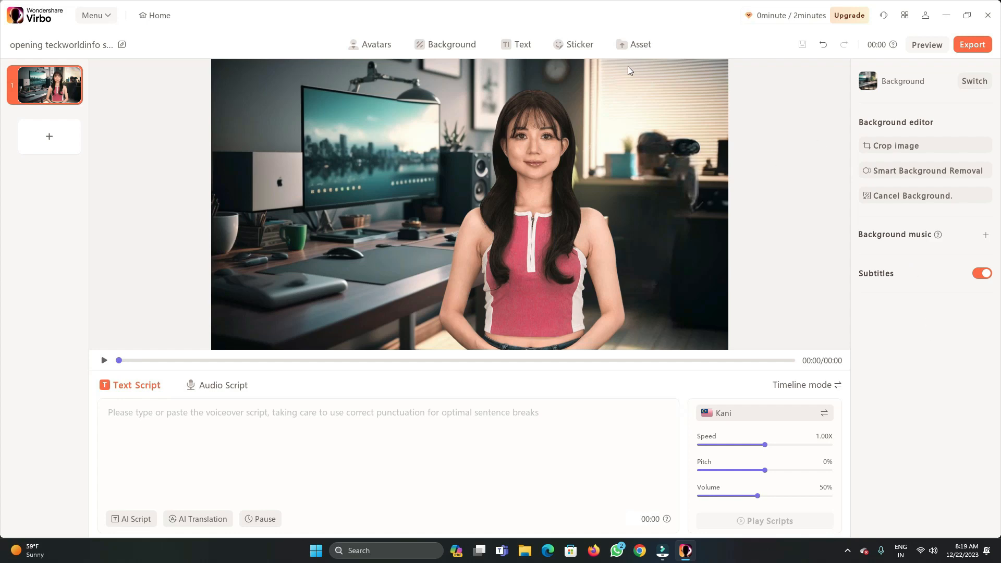
Look through the available text presets, the Hot stickers and the asset options without adding any to the scene
click(513, 50)
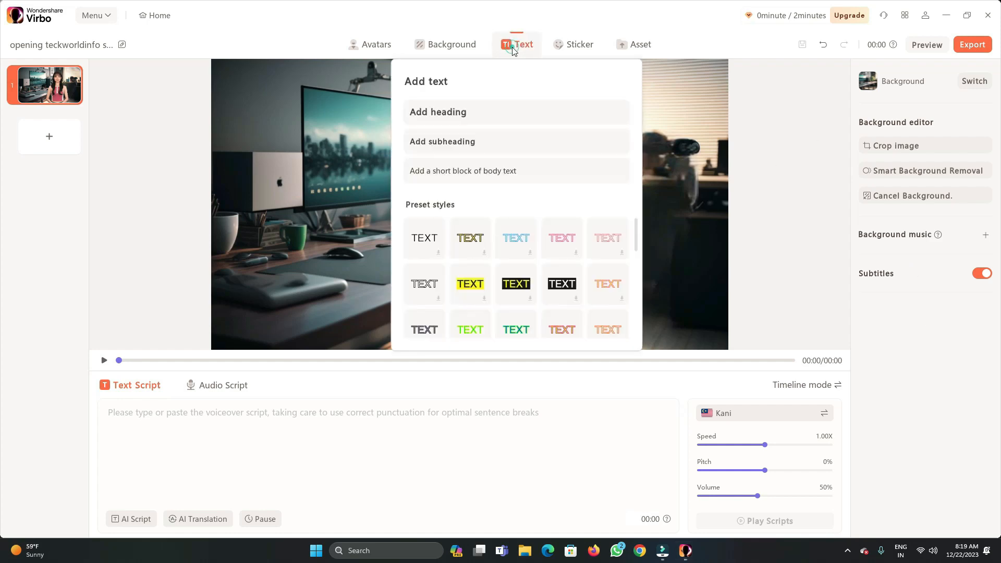
scroll(501, 283, down, 2)
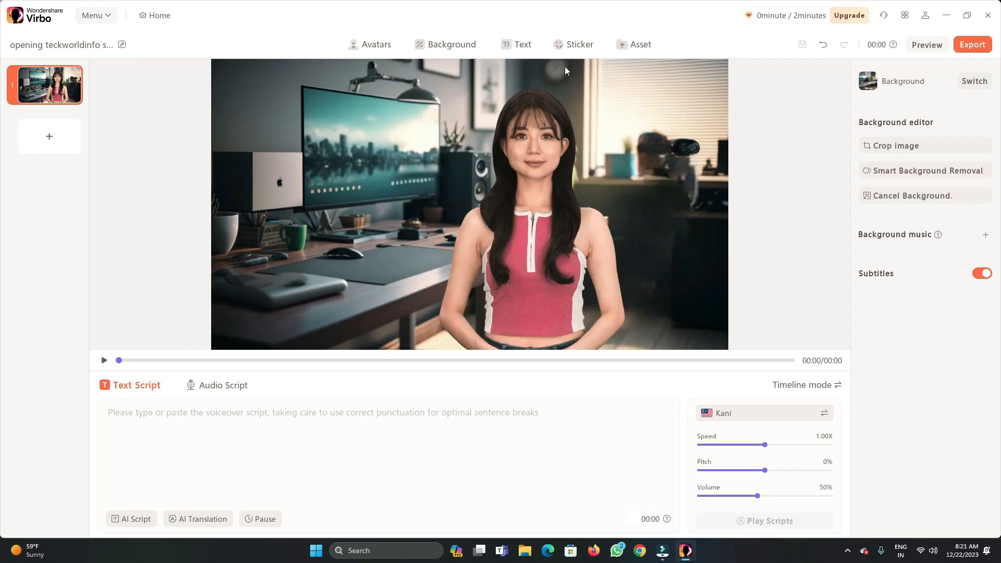
click(567, 45)
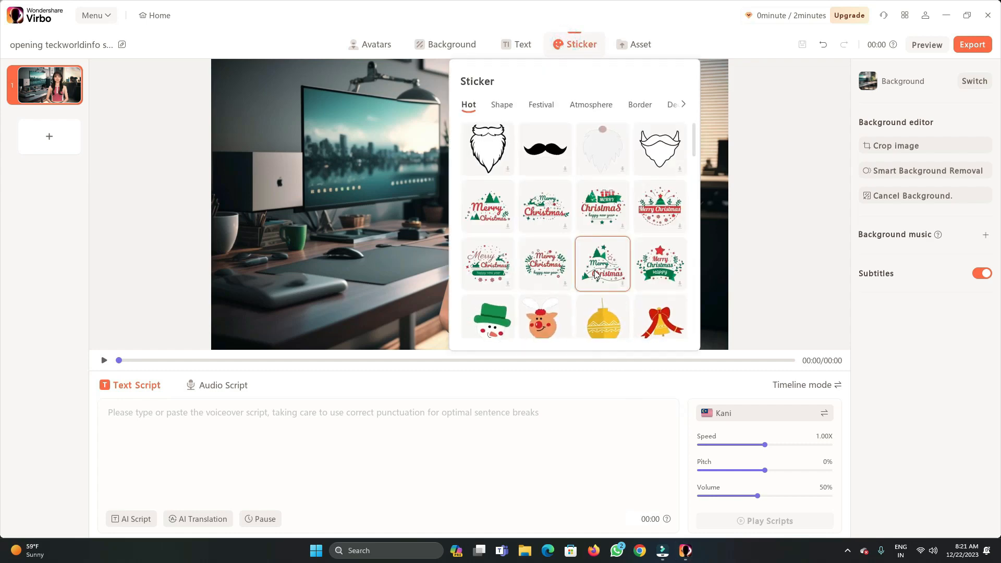
scroll(595, 275, down, 3)
scroll(596, 275, down, 1)
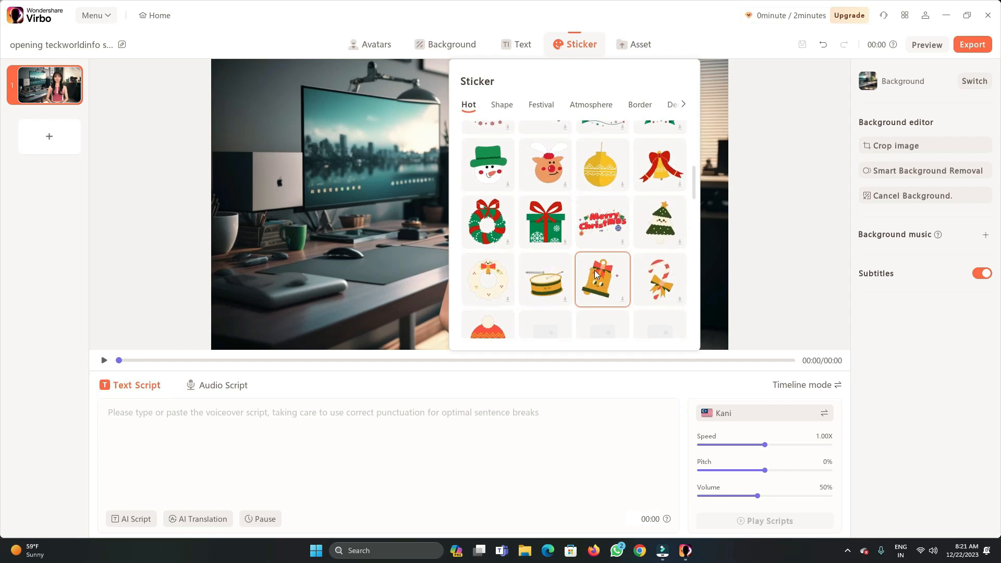
click(639, 45)
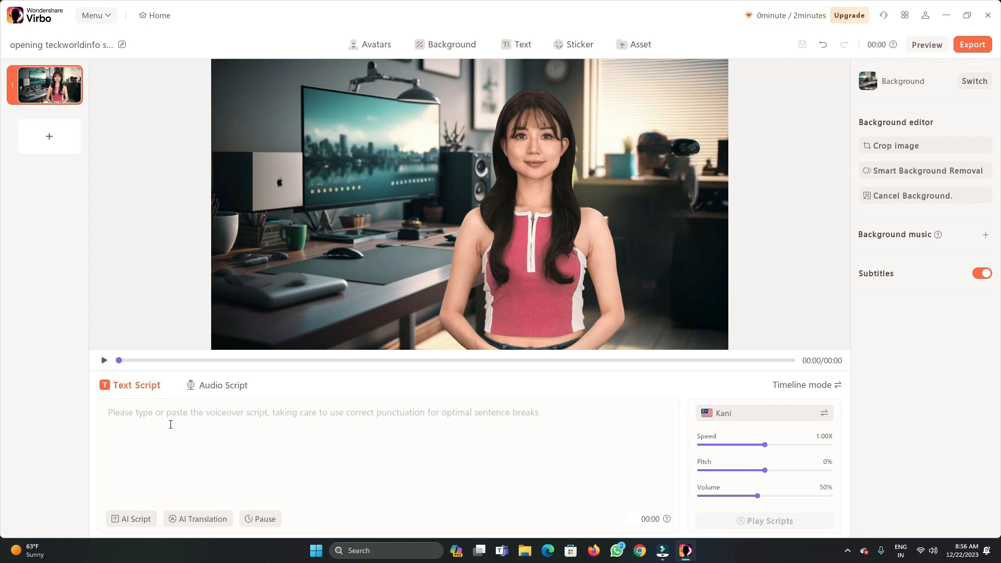
Examine the audio script options and the AI Script and AI Translation tools for the scene's voiceover script
click(218, 388)
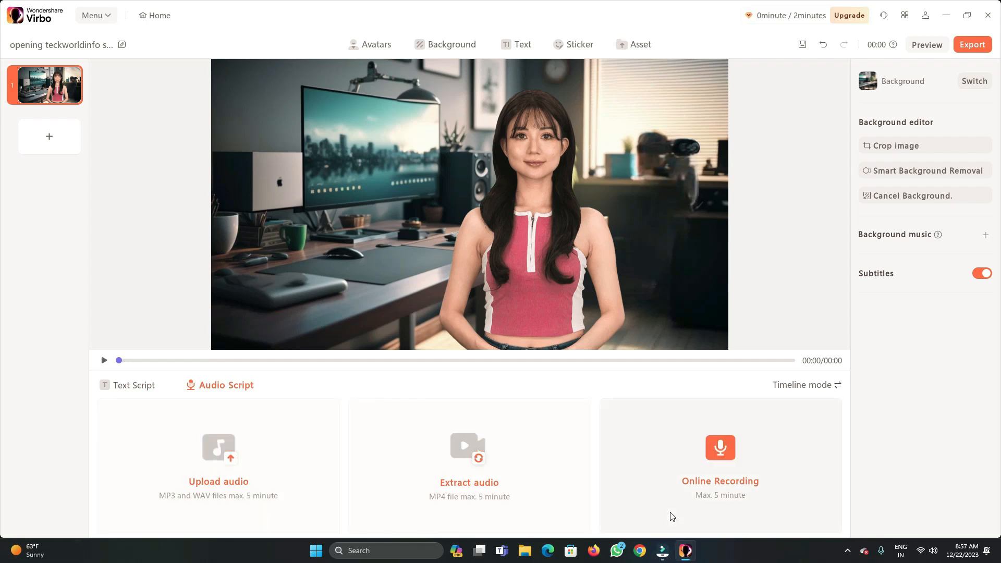
click(134, 385)
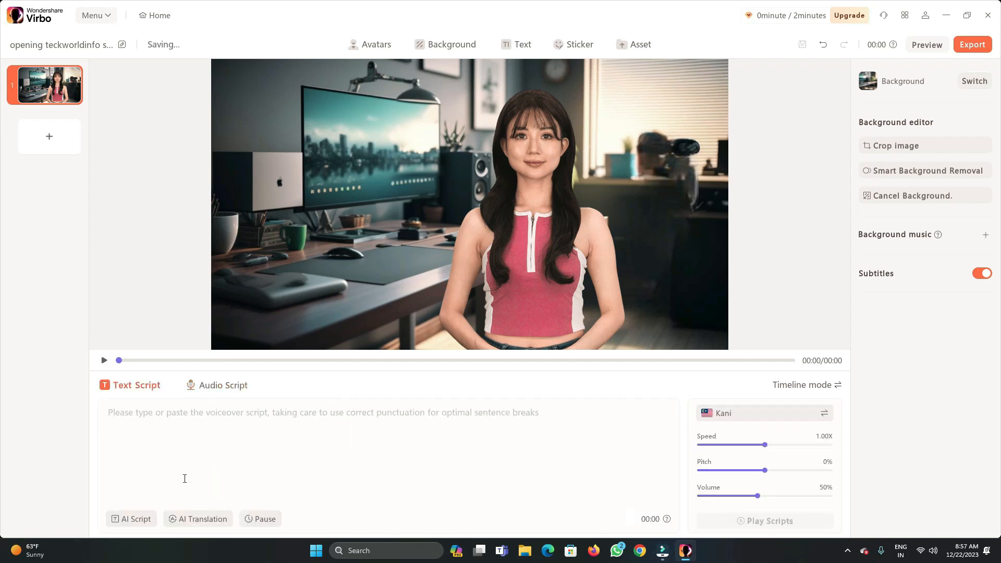
click(135, 521)
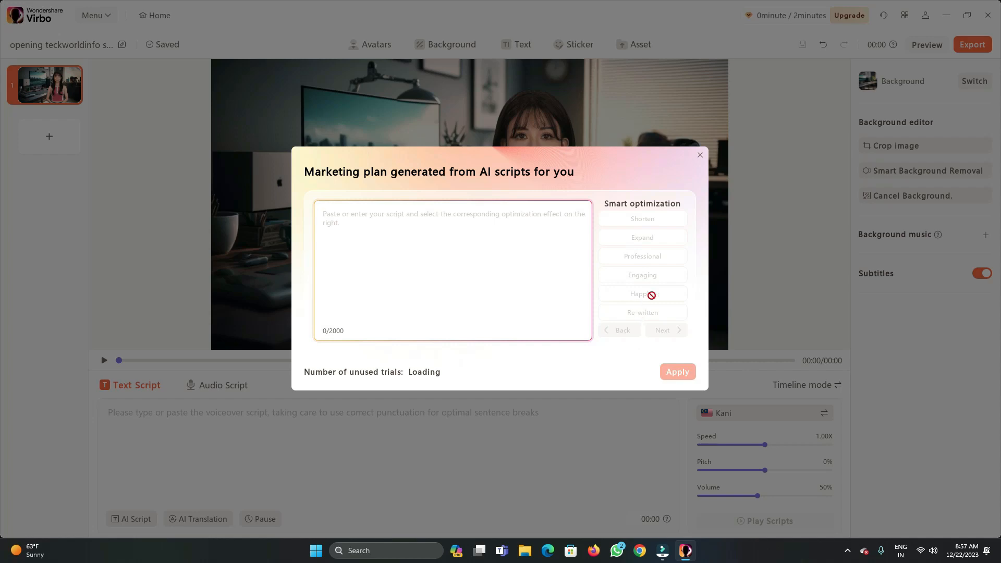
click(700, 154)
click(198, 522)
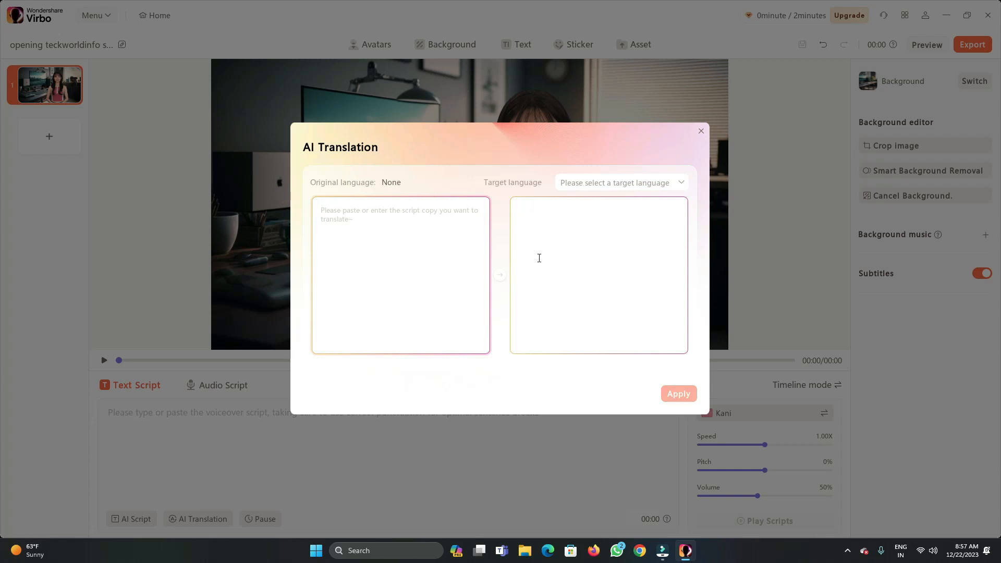
click(701, 131)
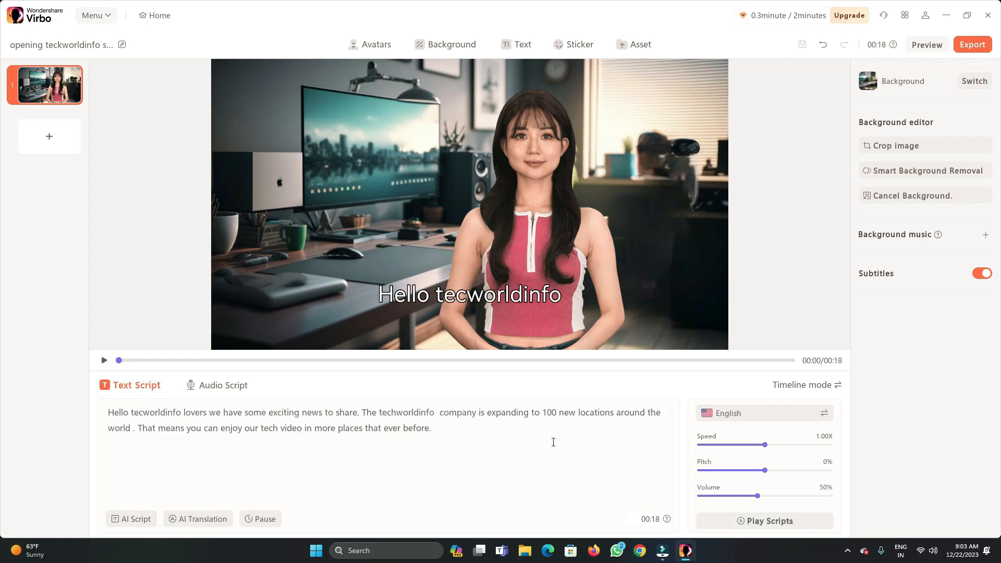
Filter the scene's available voiceovers to English language and Female gender
click(727, 418)
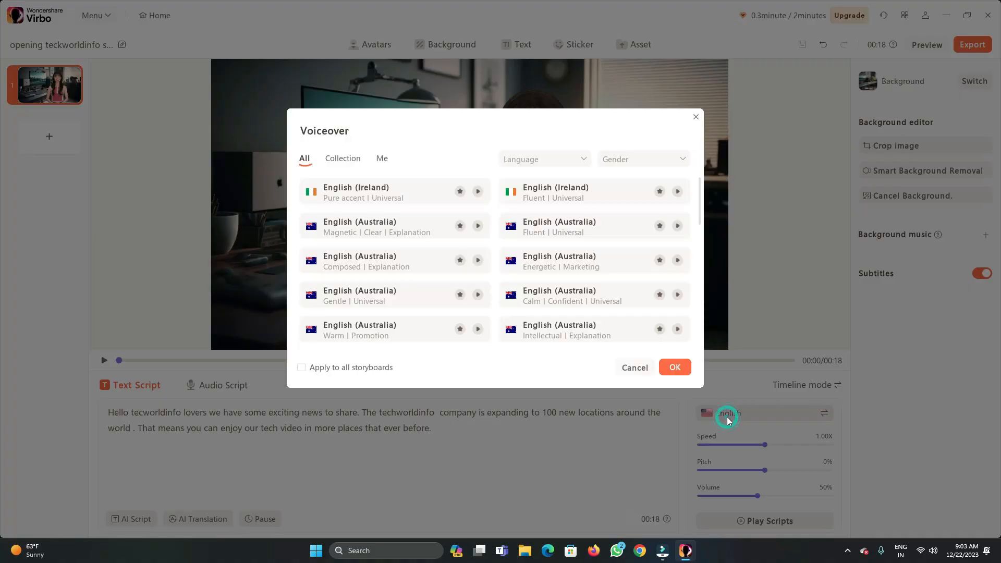
click(553, 158)
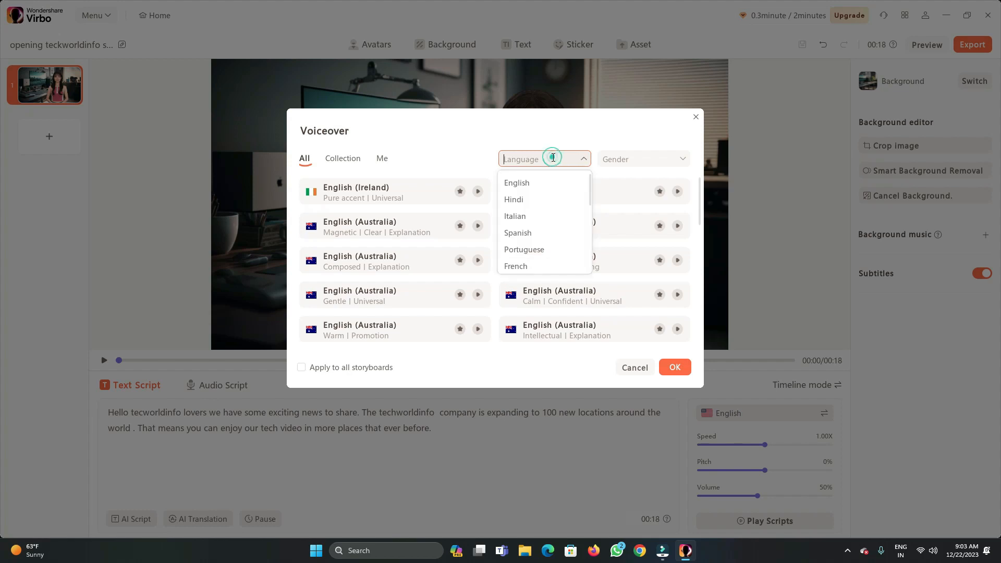
click(533, 187)
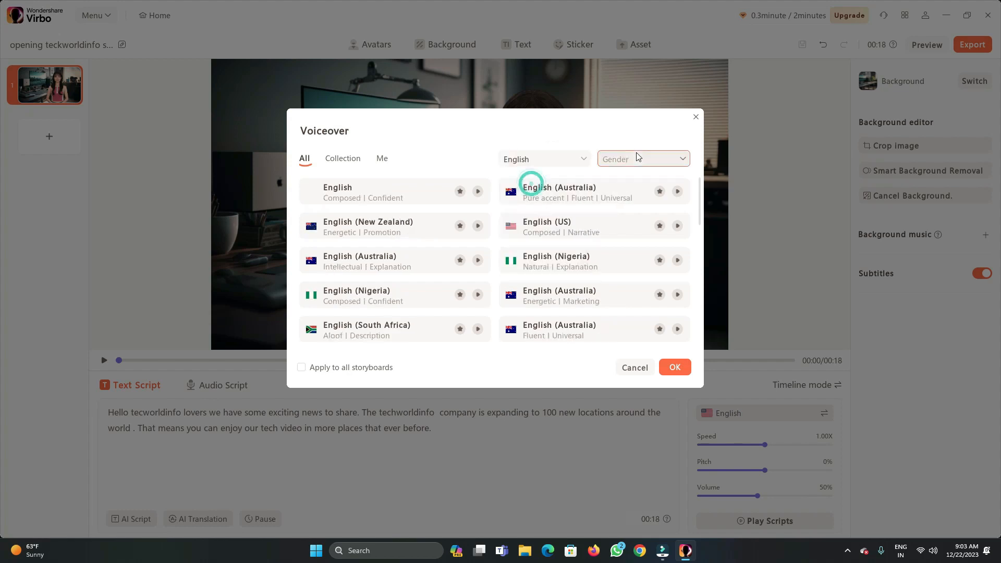
click(636, 156)
click(616, 216)
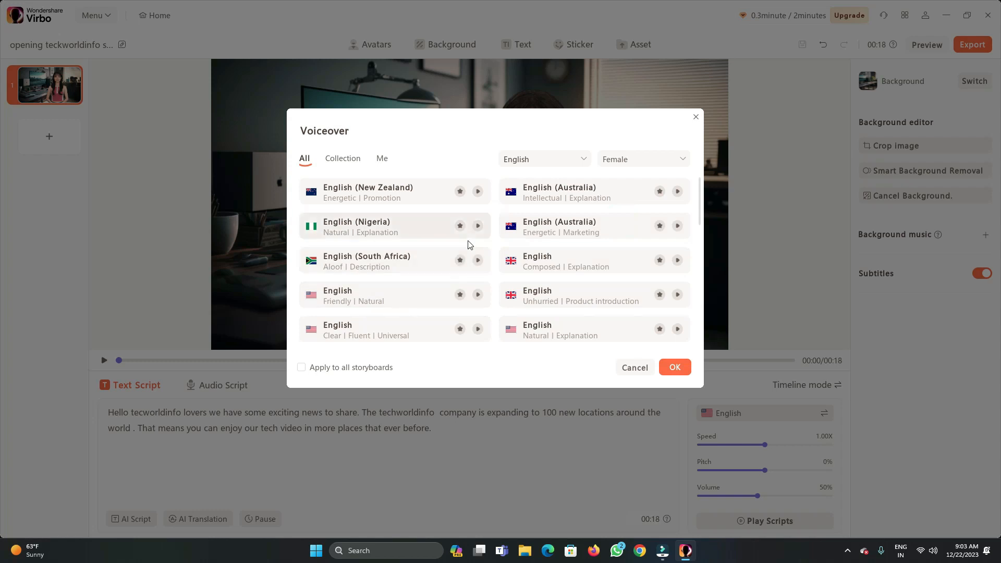
Preview the New Zealand "Energetic | Promotion" and US English "Clear | Fluent | Universal" voices, and apply the US one to the scene
click(478, 191)
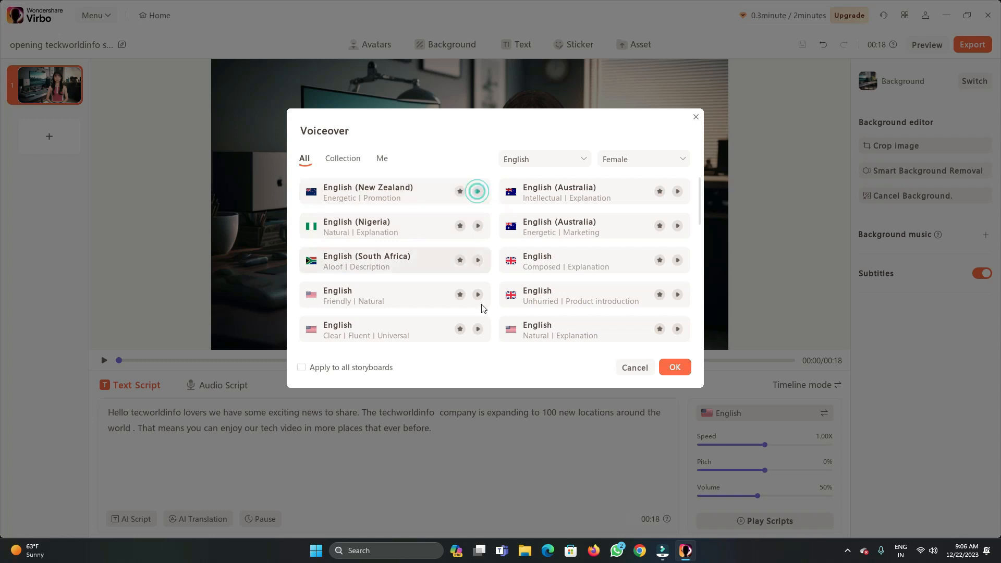
click(478, 329)
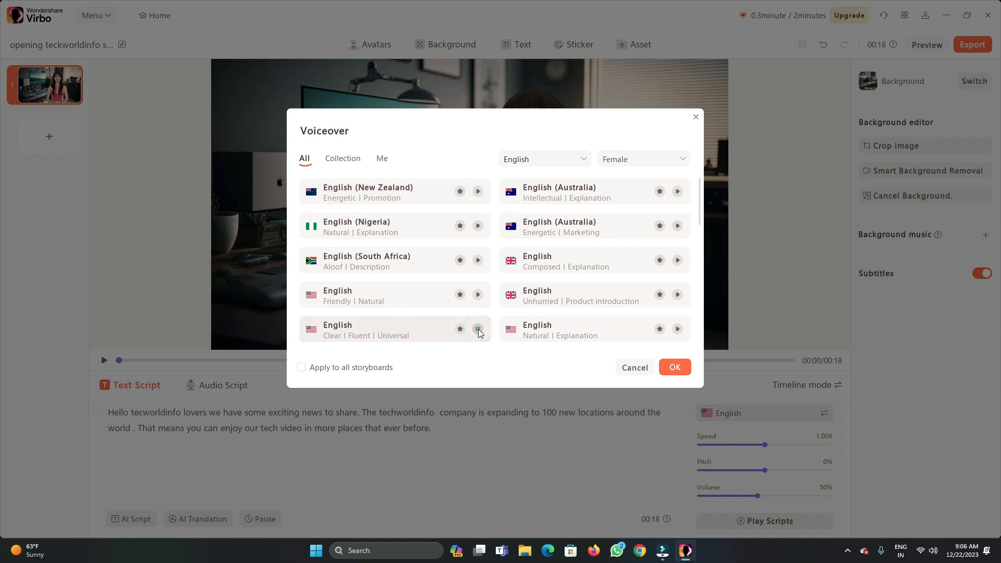
click(402, 330)
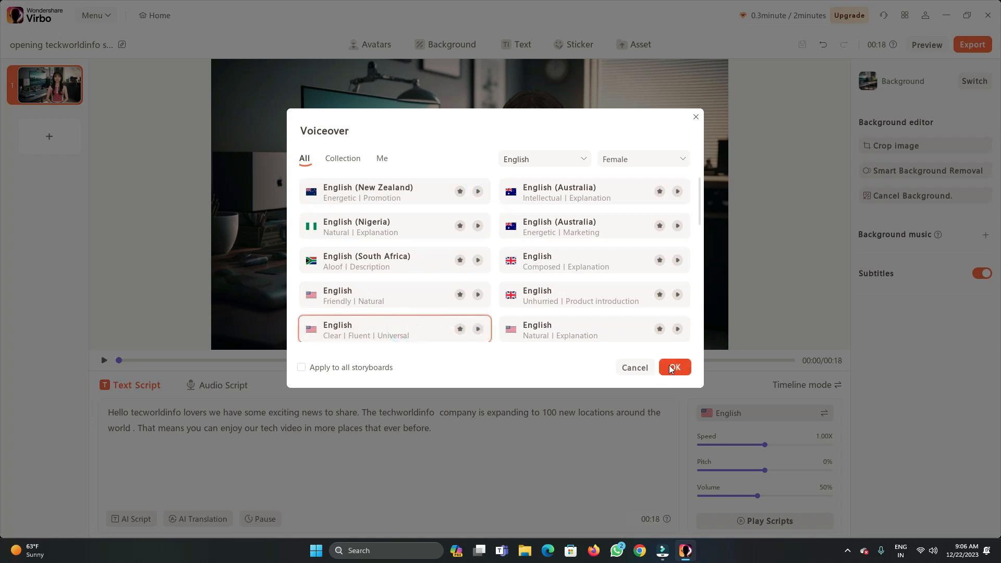
click(673, 368)
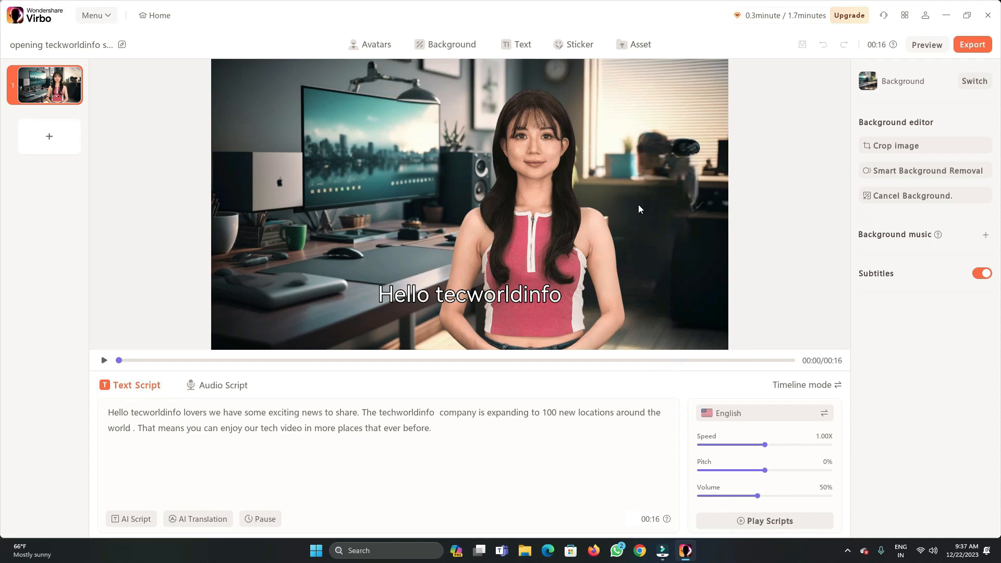
Listen briefly to the script's voiceover and export the video in 720P SD
click(752, 521)
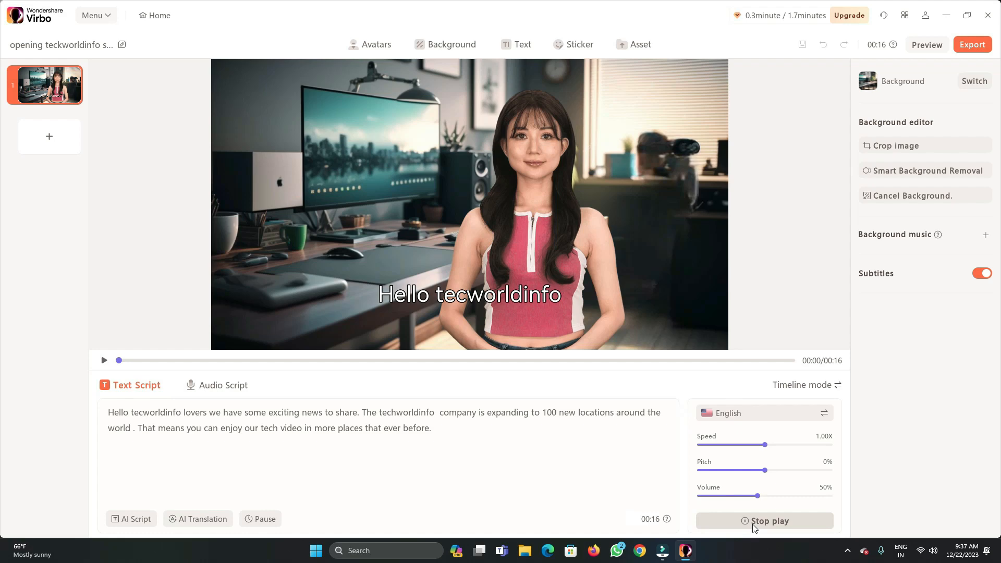
click(752, 523)
click(973, 48)
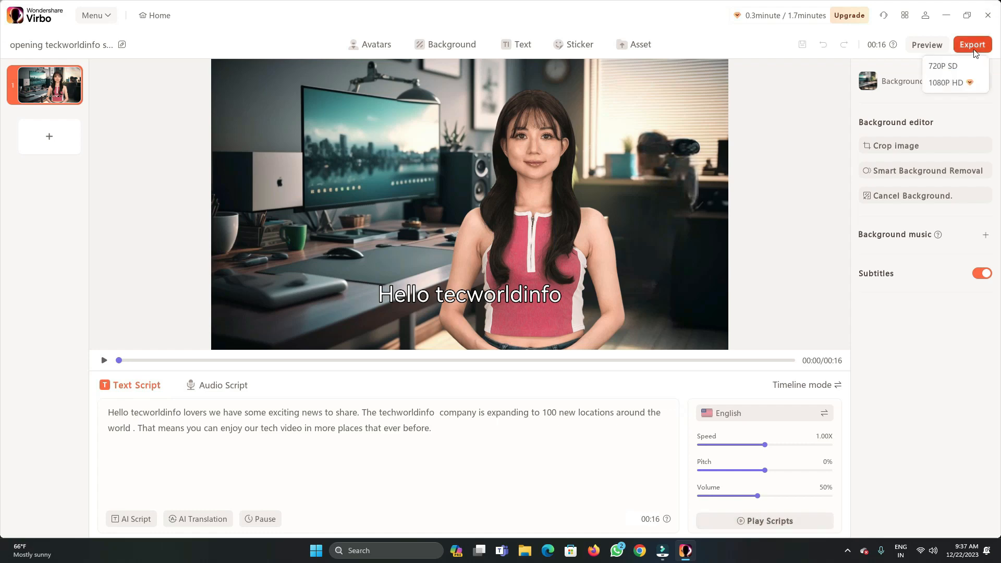
click(952, 68)
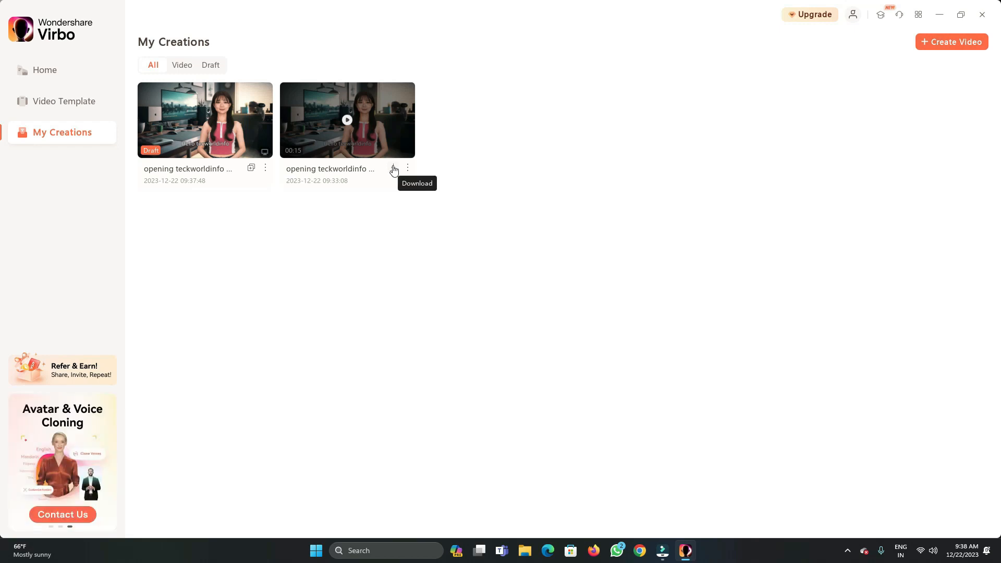
Look at the home page's AI Script tool and browse the images offered for TalkingPhoto, closing both
click(156, 123)
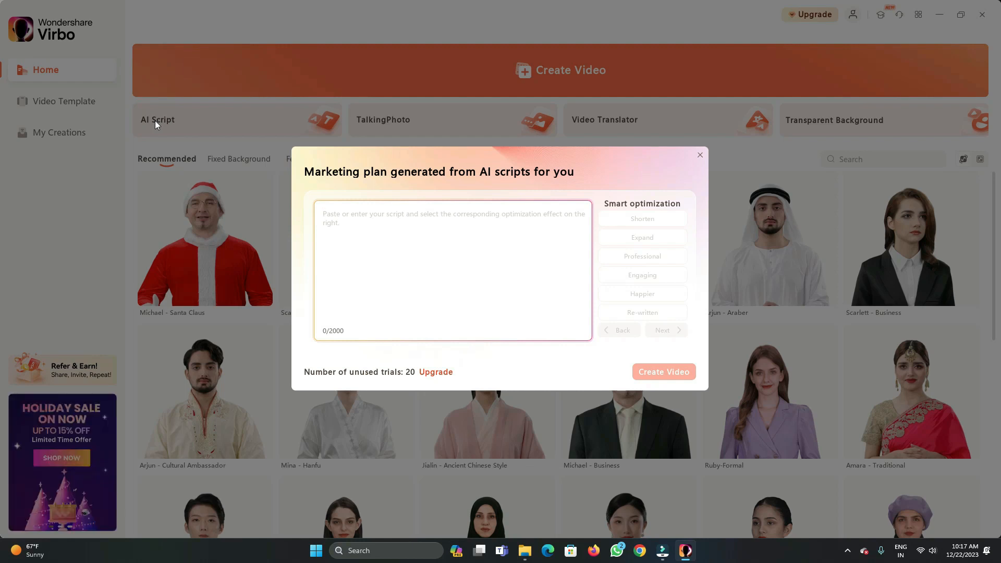
key(Escape)
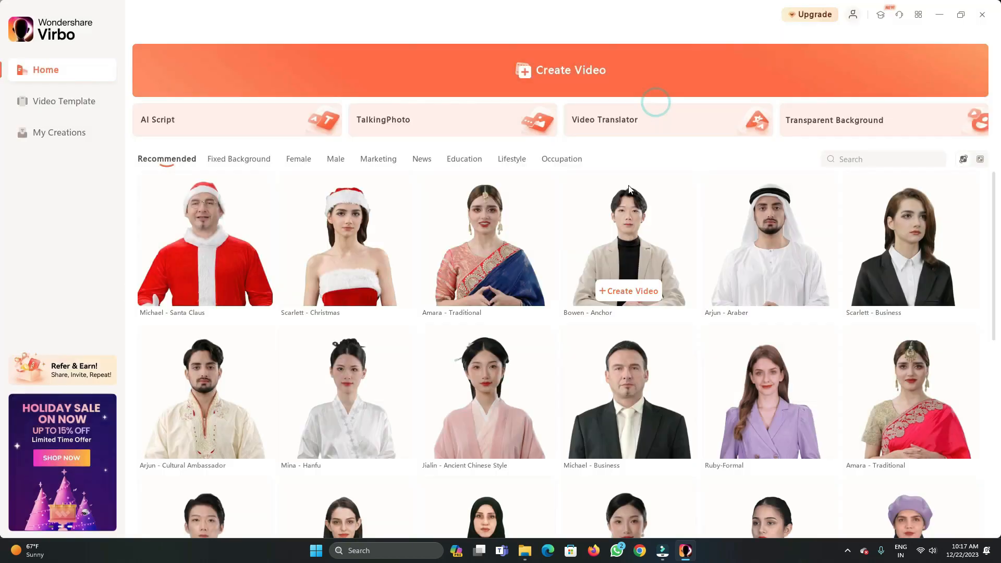
click(418, 123)
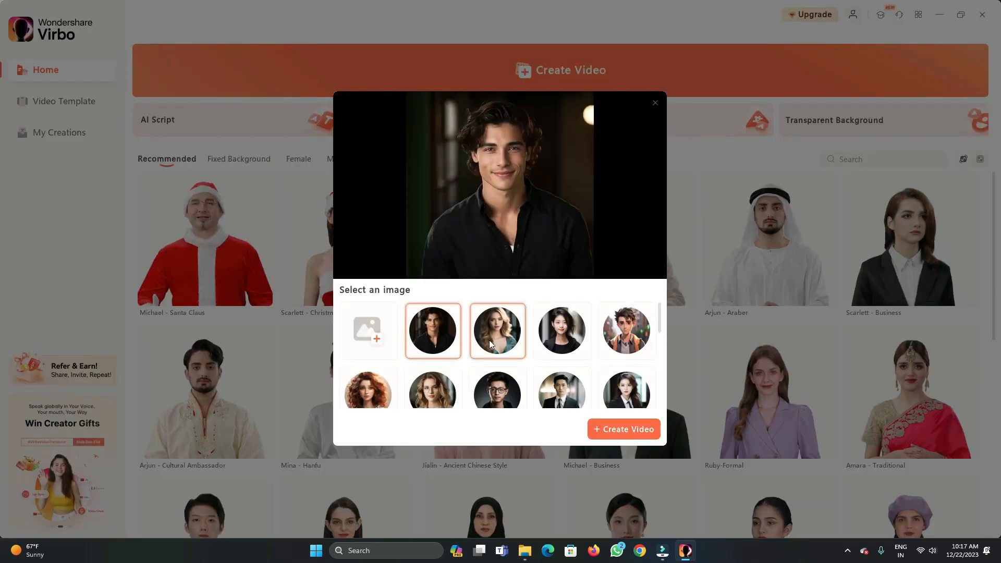
scroll(489, 340, down, 5)
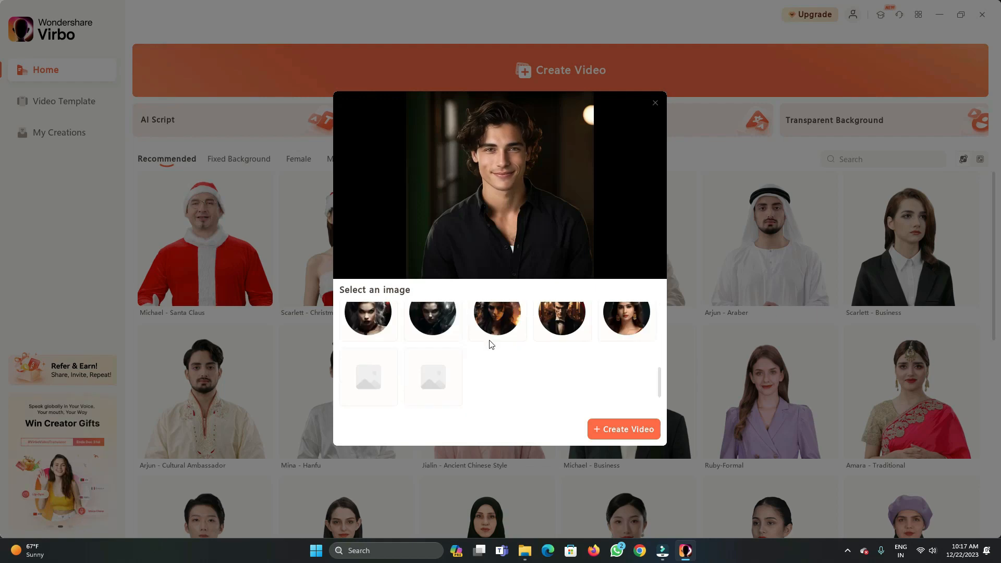
scroll(489, 340, up, 5)
click(655, 103)
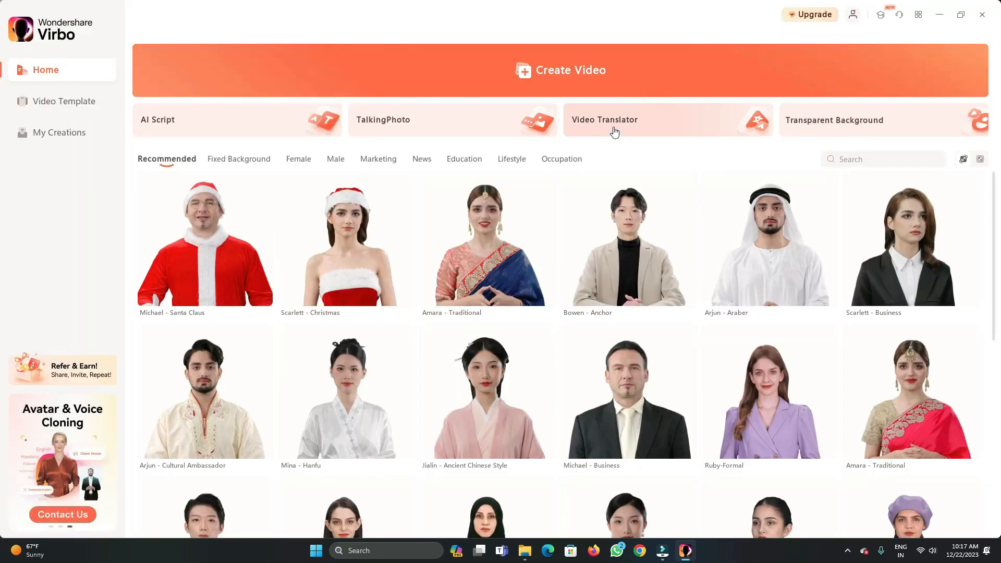
Upload the video "My Videossssss" from the Desktop folder into the Video Translator
click(614, 130)
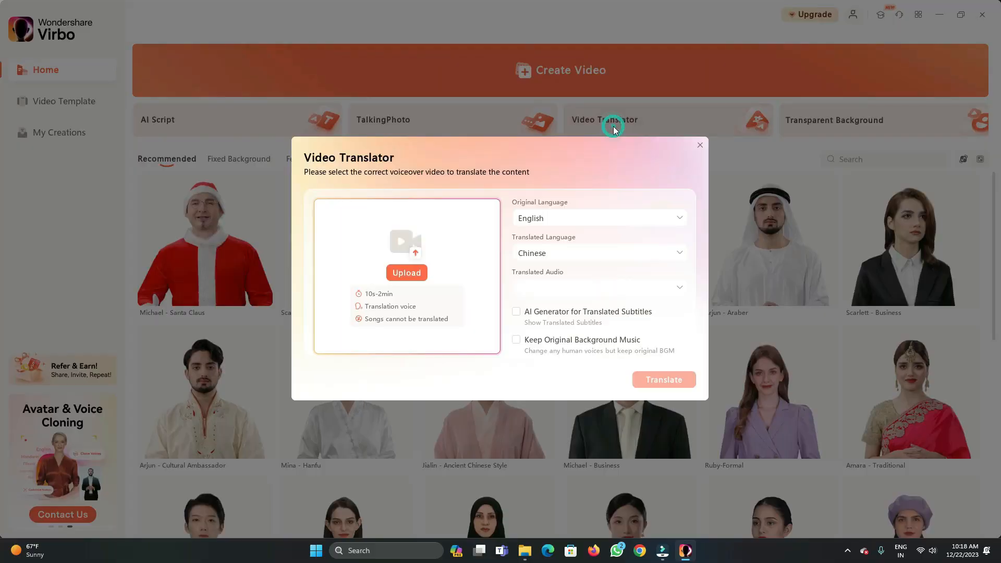
click(411, 271)
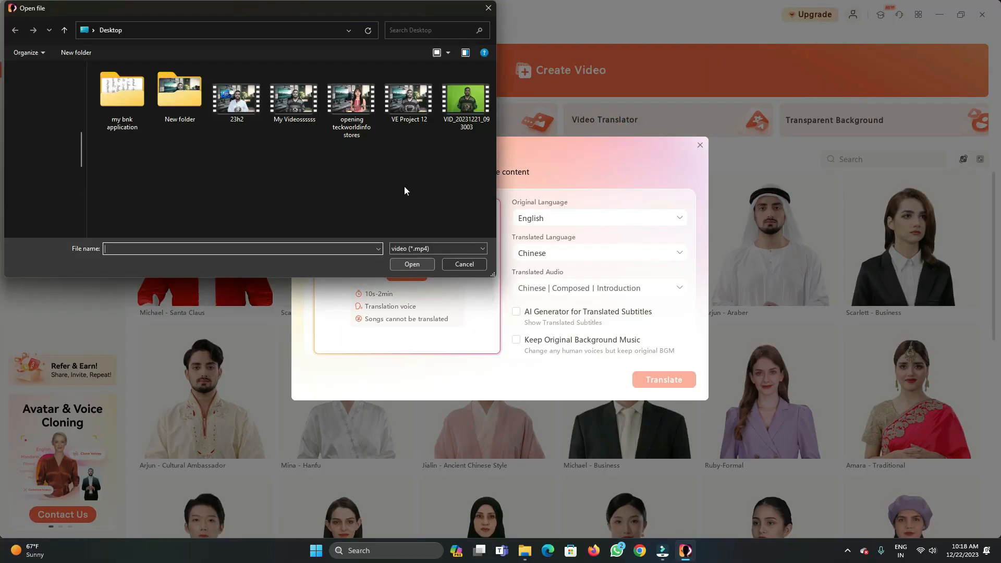
double_click(300, 110)
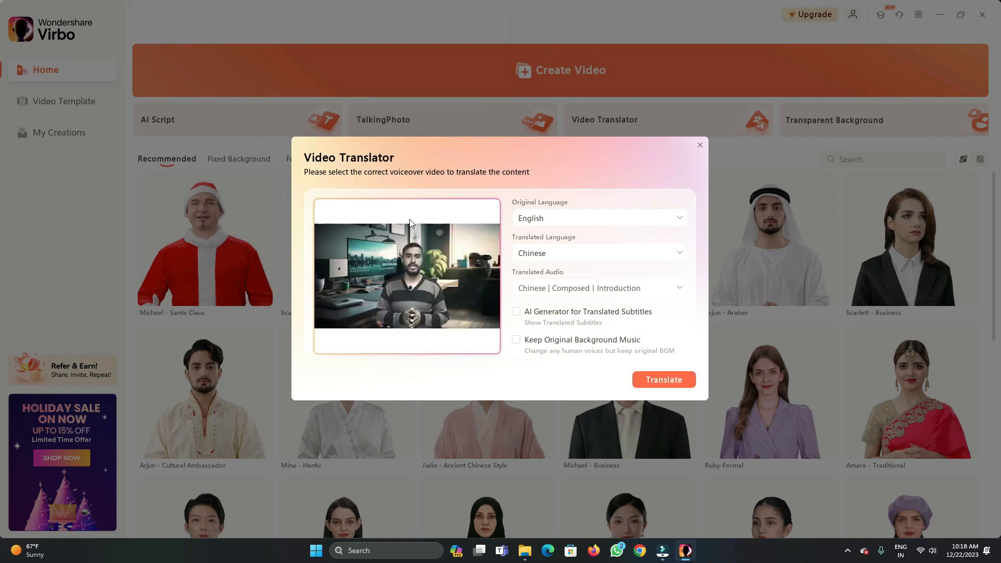
Set the original language of the uploaded video to Hindi
click(580, 219)
scroll(577, 290, down, 2)
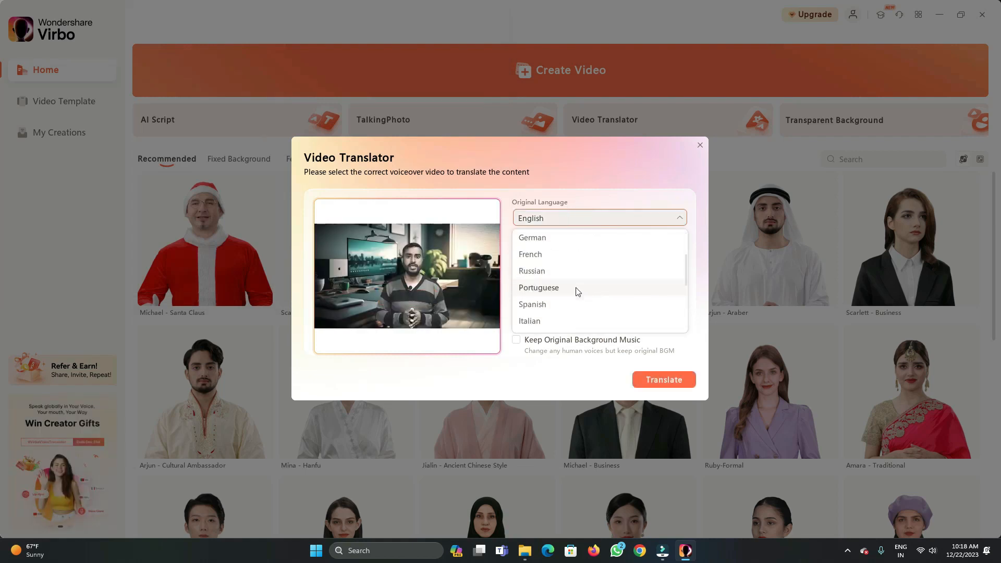
scroll(577, 291, down, 4)
click(547, 319)
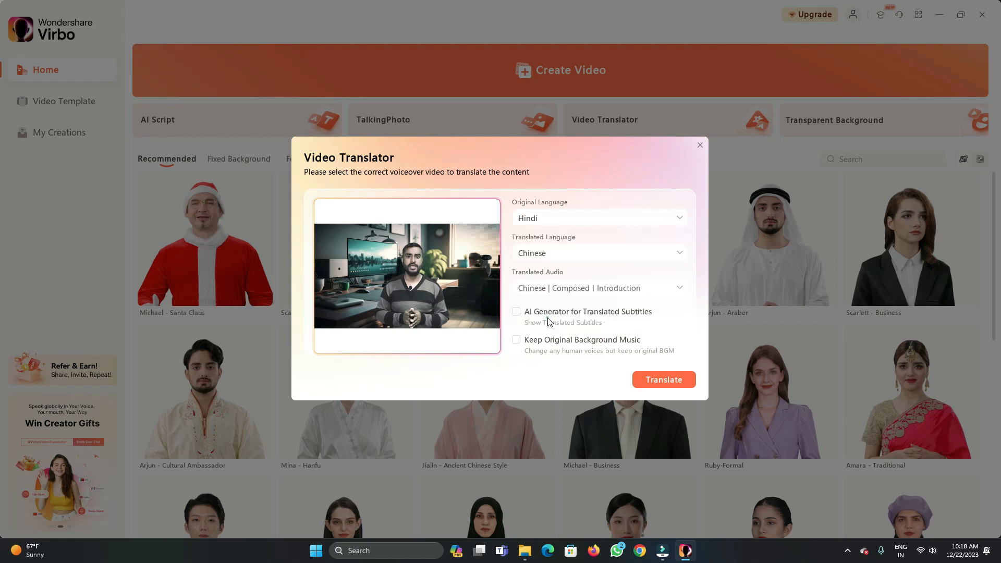
Set the translated language of the uploaded video to English
click(547, 253)
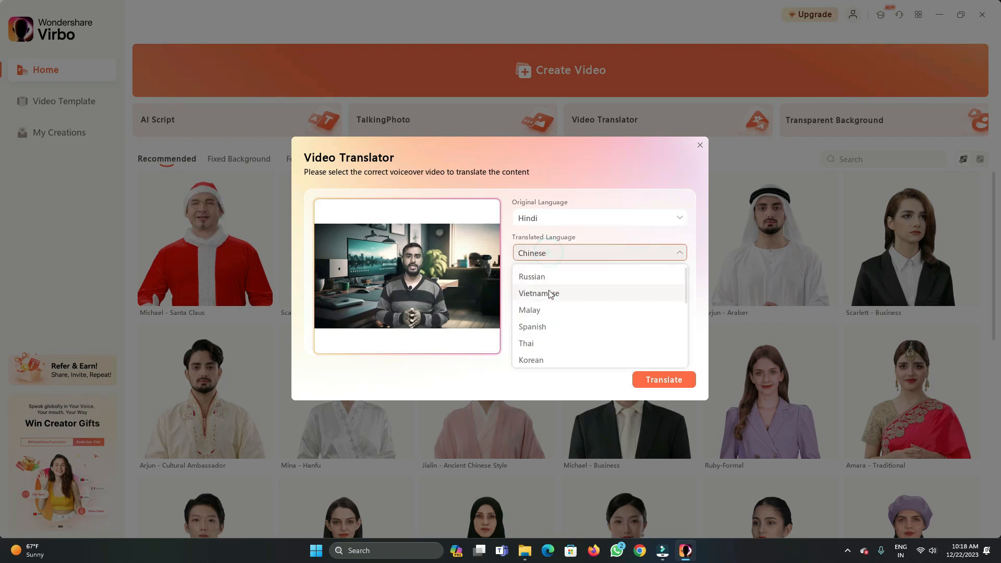
scroll(550, 296, down, 4)
scroll(551, 299, up, 1)
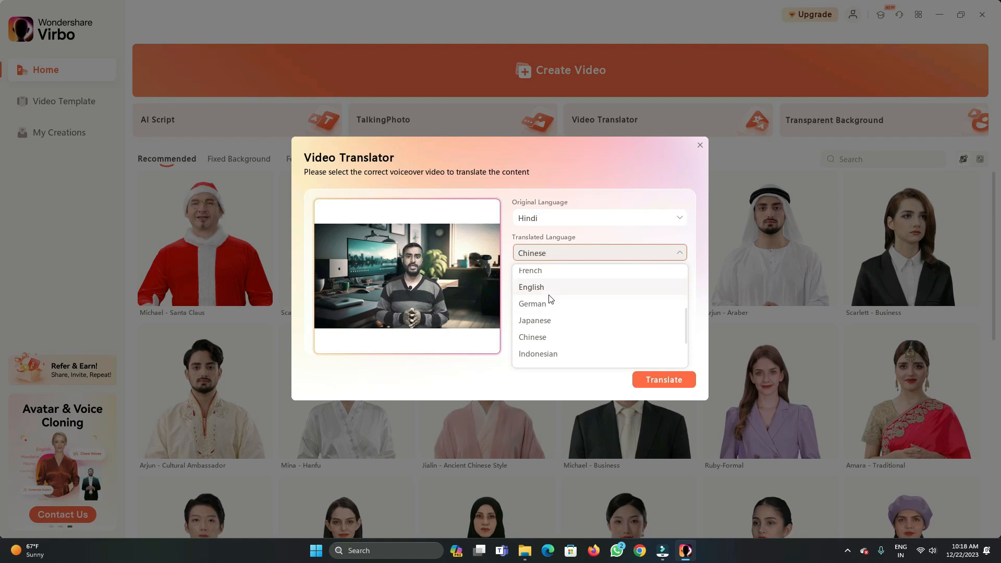
click(548, 293)
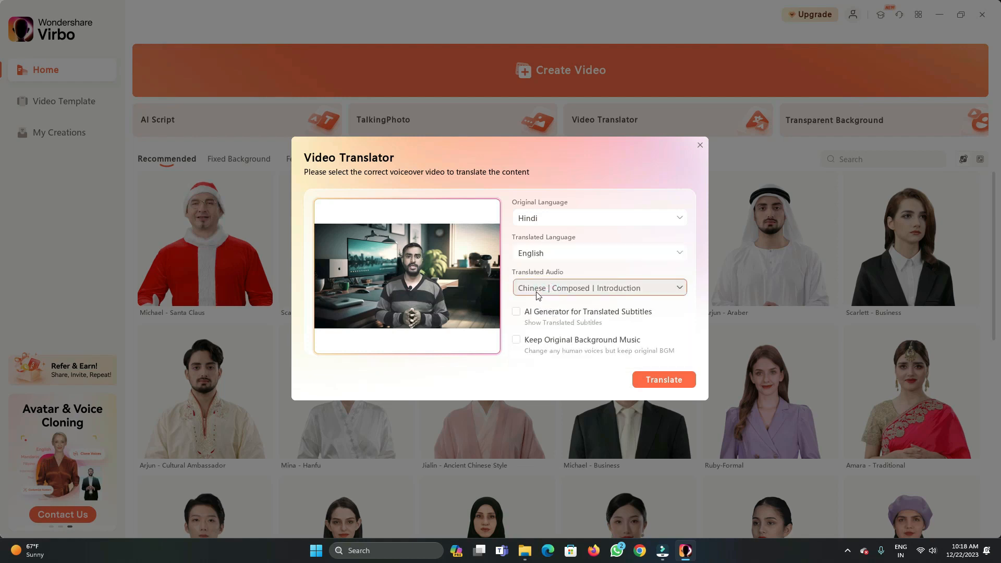
Choose the English Gentle | Explanation voice as the translated audio and start the video translation
click(537, 294)
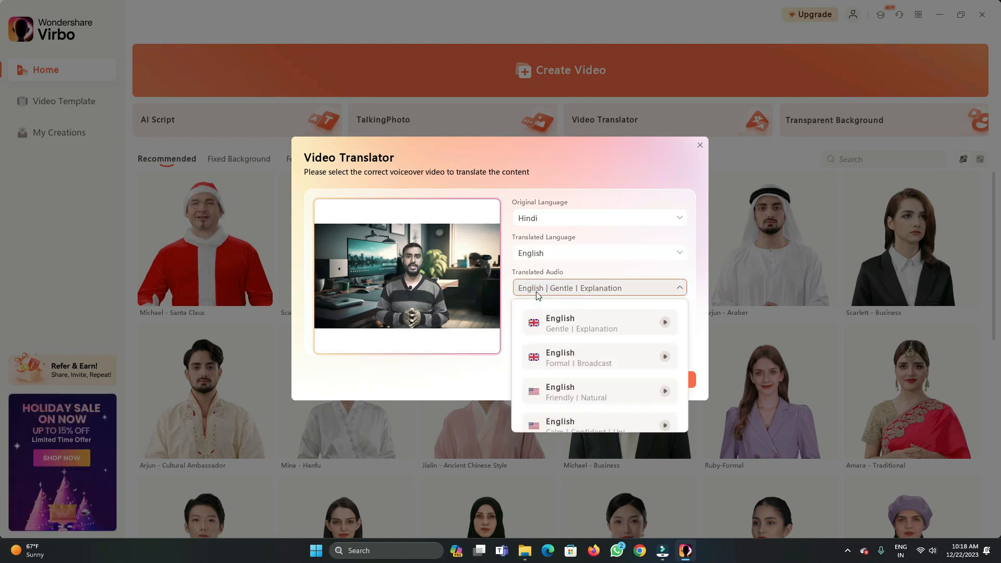
click(542, 323)
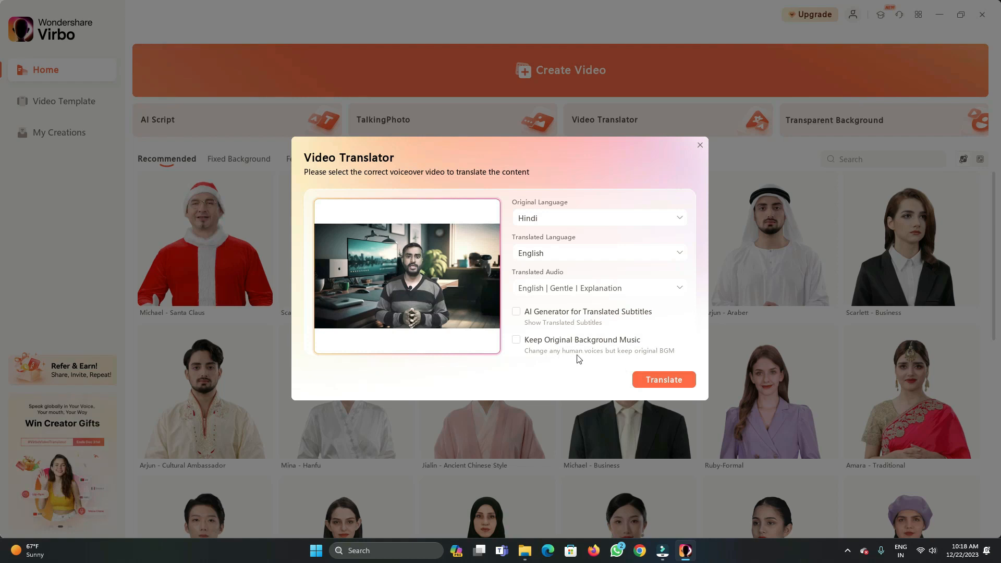
click(662, 381)
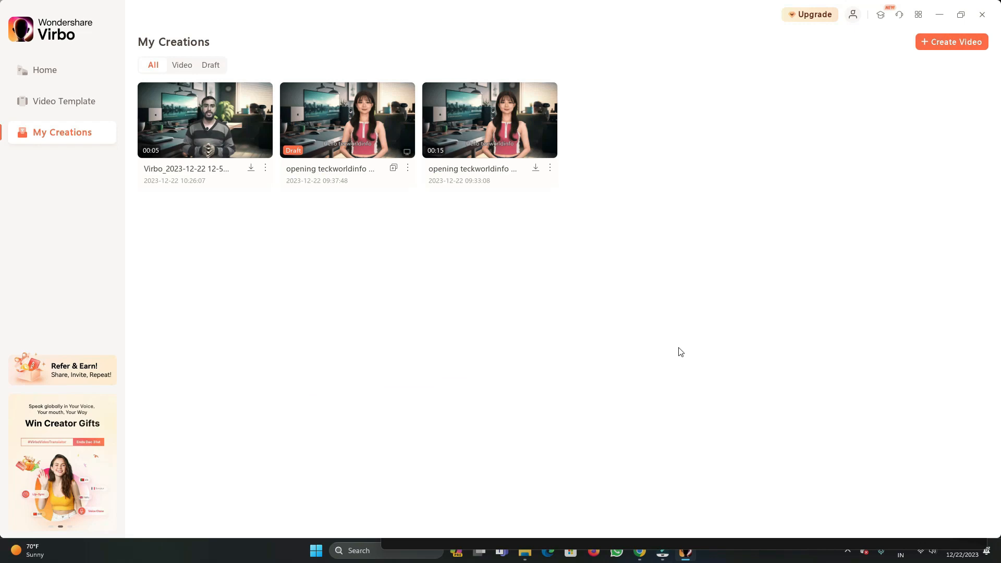